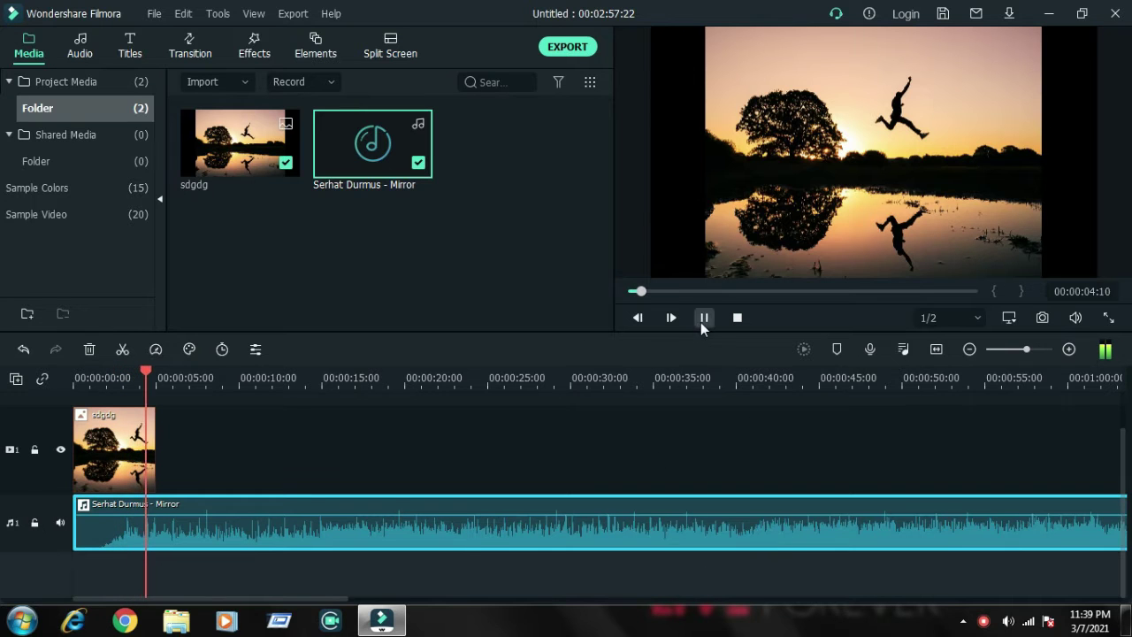
- Locate the section change in the Serhat Durmus - Mirror audio clip and split the clip at 00:01:06:09
left_click(701, 320)
scroll(848, 375, "down", 2)
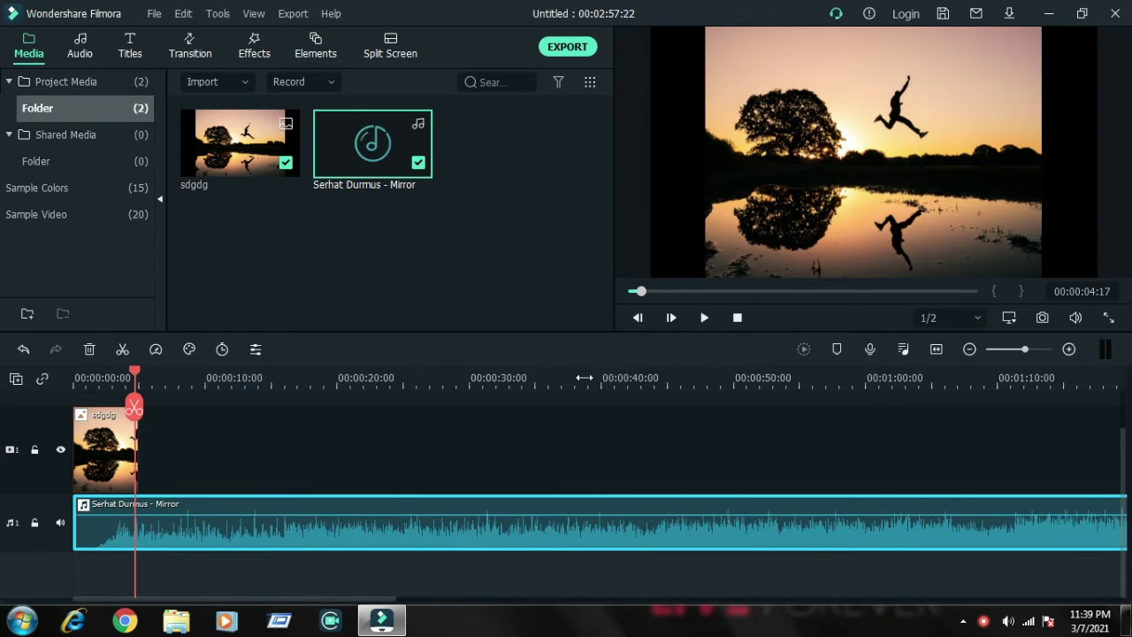
scroll(513, 382, "down", 1)
scroll(429, 387, "down", 1)
left_click_drag(406, 386, 282, 389)
left_click(762, 291)
left_click_drag(762, 291, 758, 293)
left_click(704, 317)
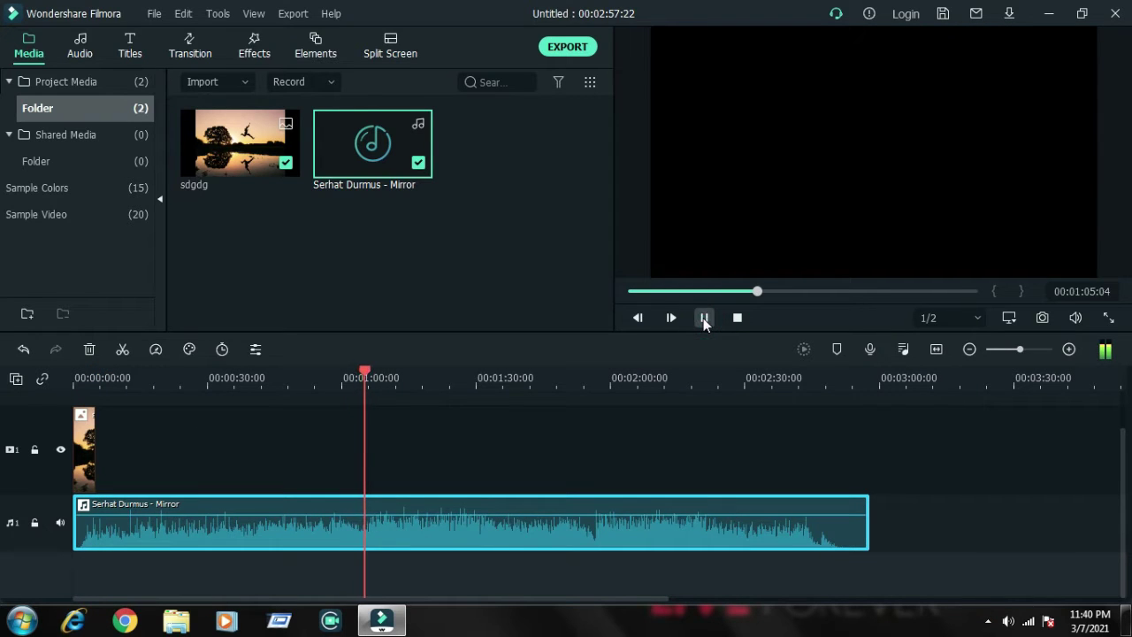
left_click(703, 318)
left_click(385, 547)
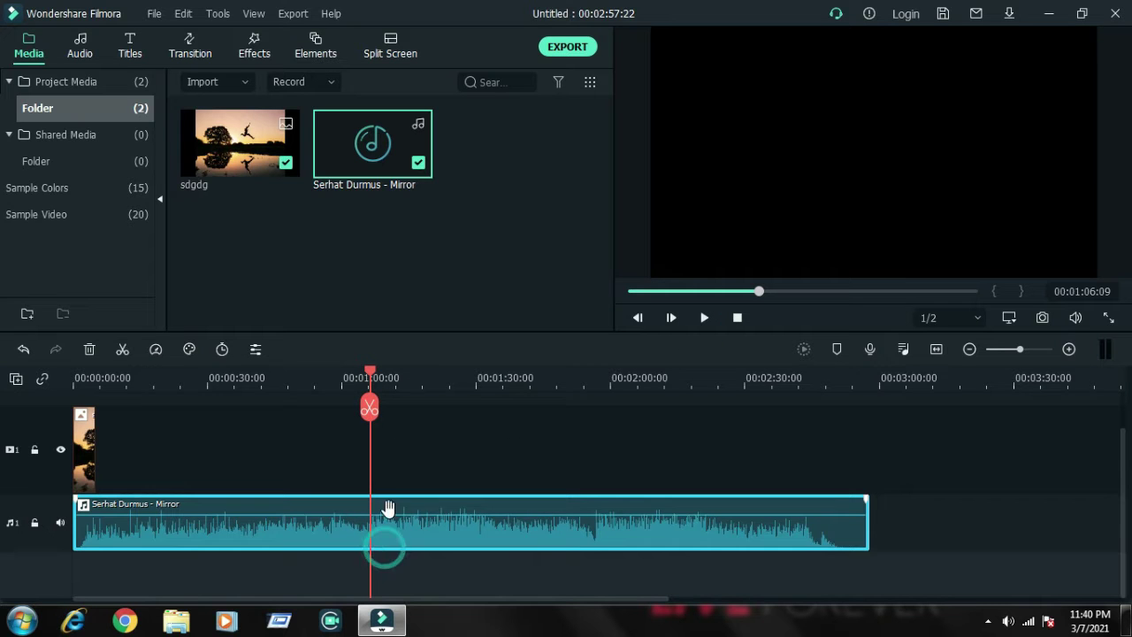
left_click(370, 407)
- Ripple delete the audio section before the cut so the remaining music starts at the beginning of the timeline
left_click(292, 544)
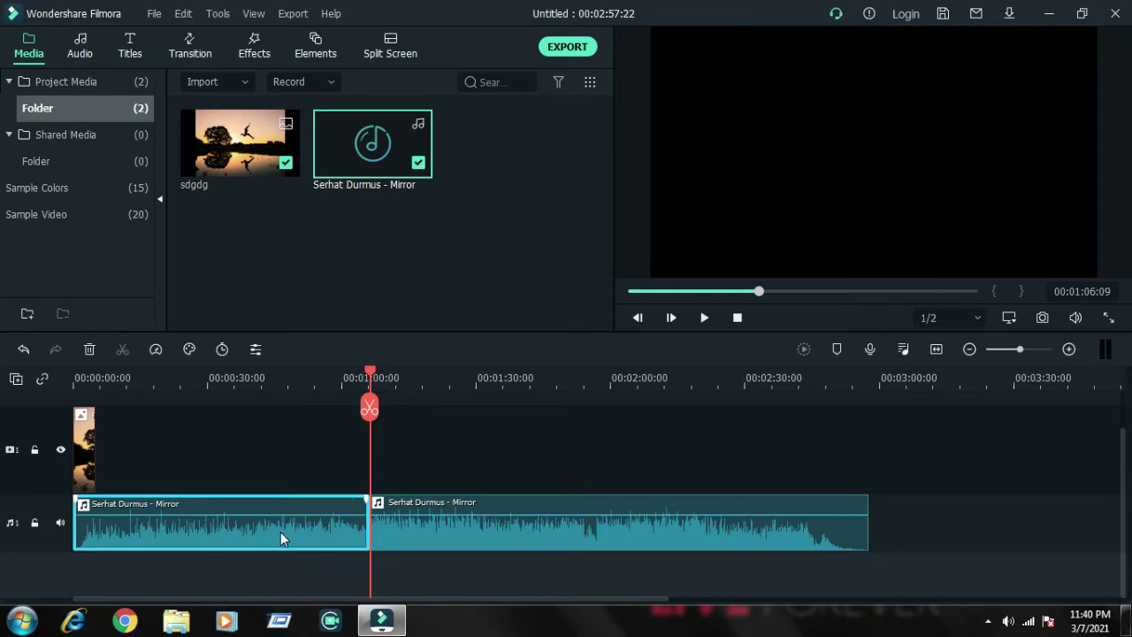
right_click(281, 532)
left_click(329, 242)
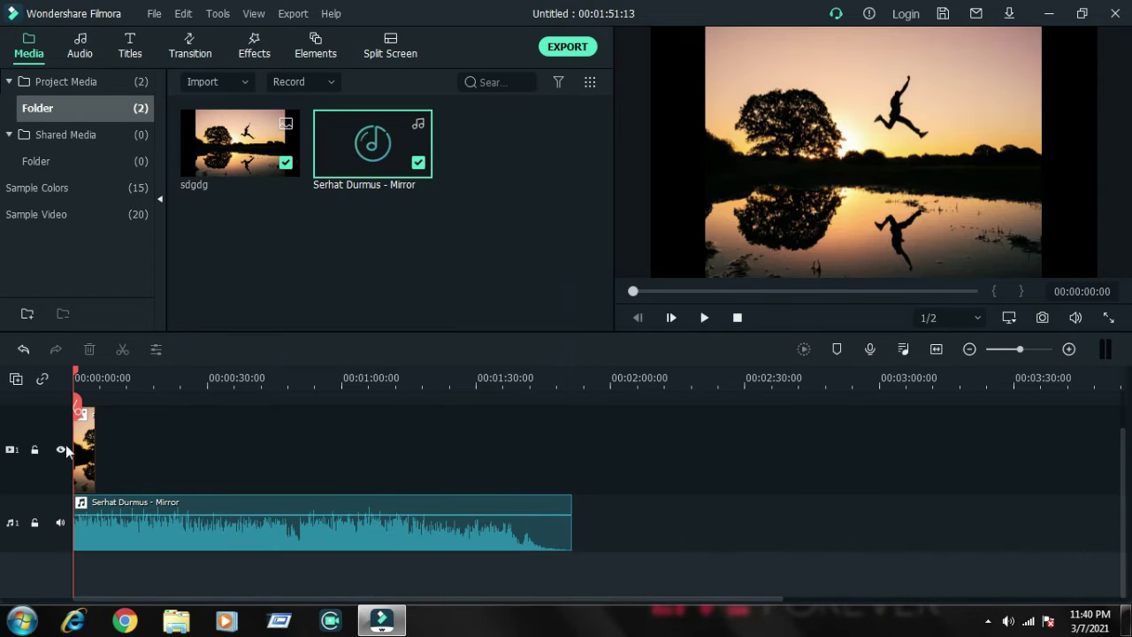
- Split the remaining audio clip at 00:00:20:04 and delete the part after the cut
left_click(86, 449)
left_click_drag(86, 375, 166, 383)
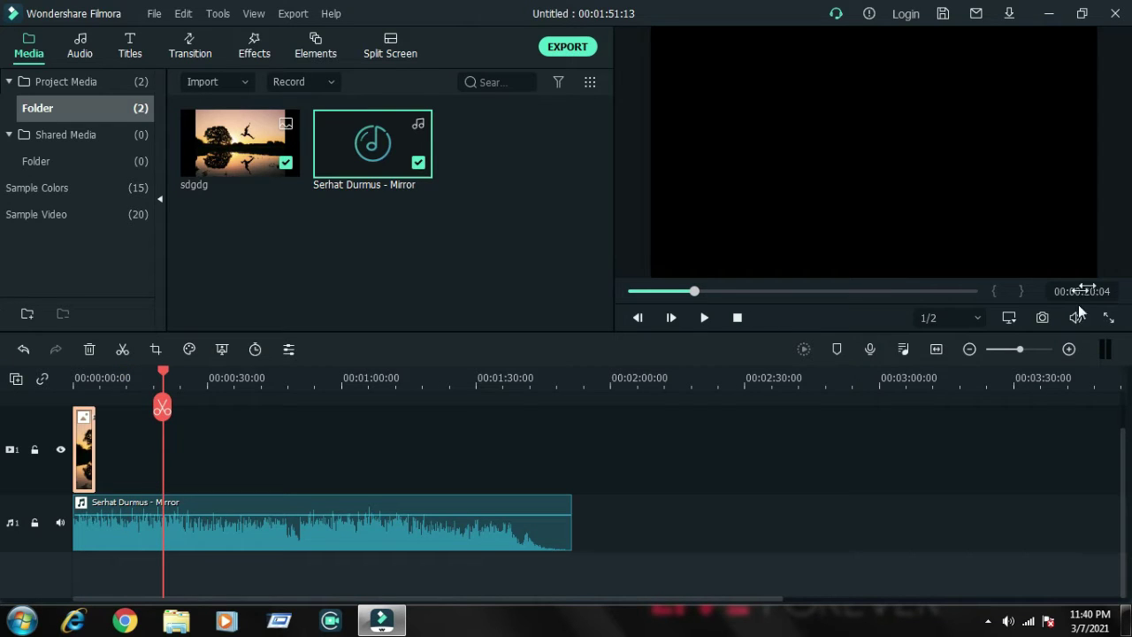
left_click_drag(364, 379, 464, 376)
left_click_drag(429, 596, 260, 605)
left_click(404, 541)
left_click(375, 407)
right_click(468, 527)
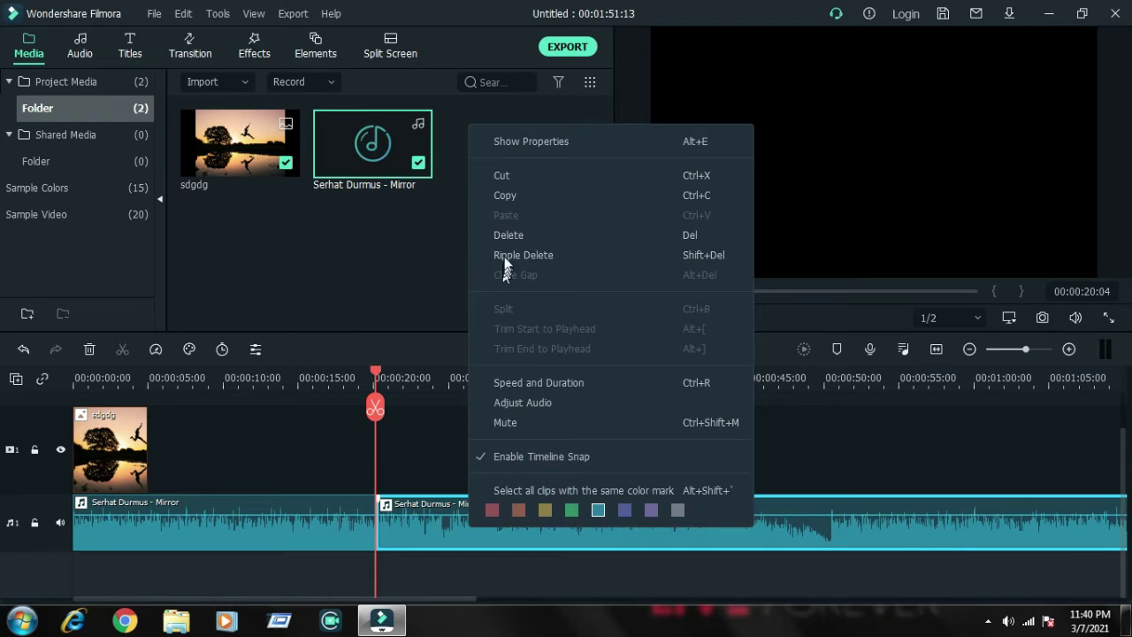
left_click(506, 234)
- Extend the sdgdg image clip to the end of the audio clip and return the playhead to the start
left_click_drag(147, 450, 376, 456)
left_click_drag(375, 375, 39, 382)
left_click_drag(271, 384, 376, 386)
left_click(379, 599)
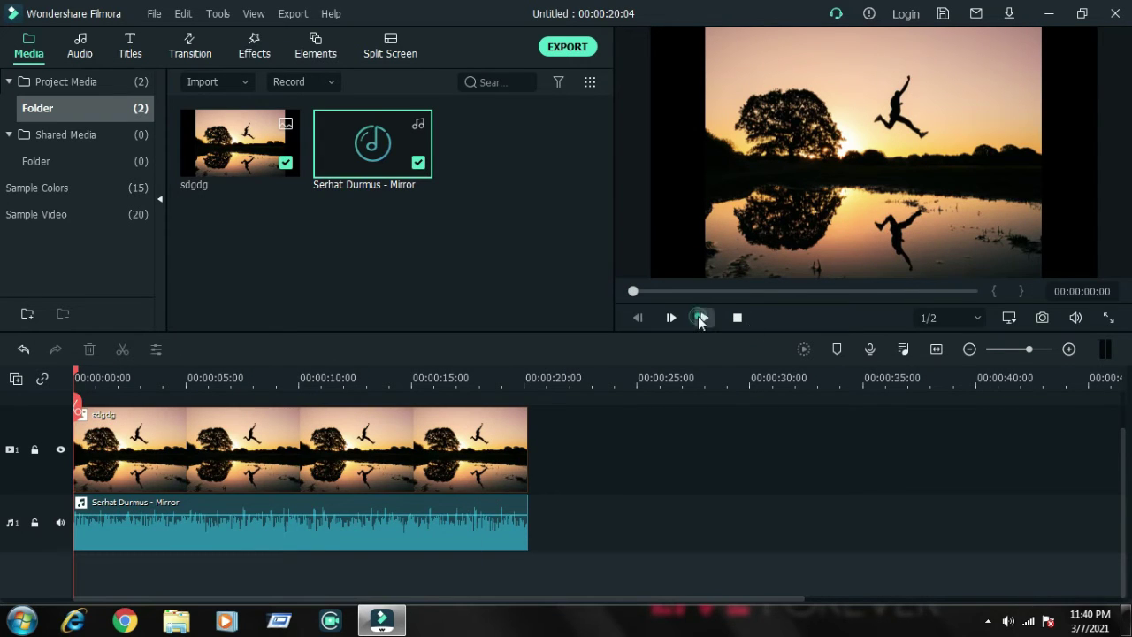
- Play the opening of the timeline from the start to find the first beats of the music
left_click(700, 319)
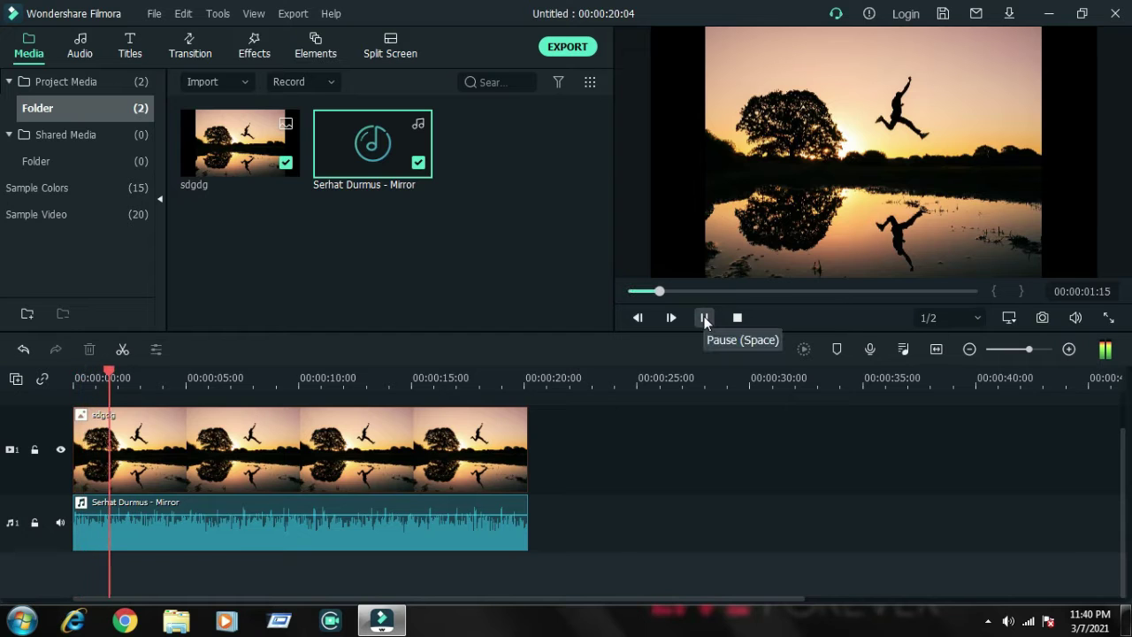
left_click(706, 318)
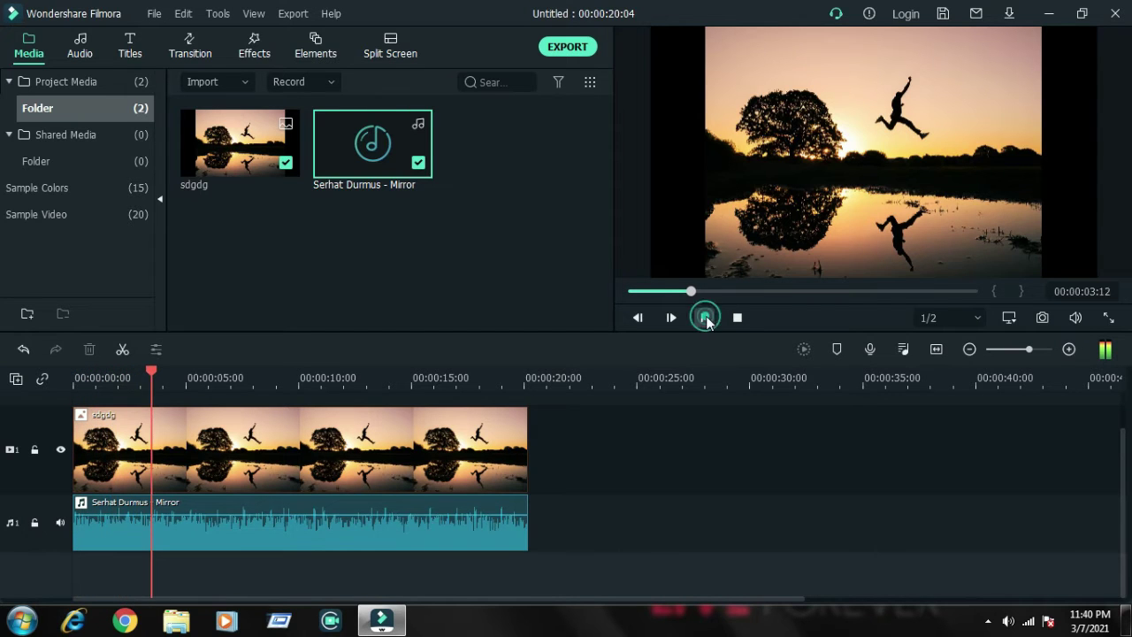
left_click_drag(421, 379, 649, 376)
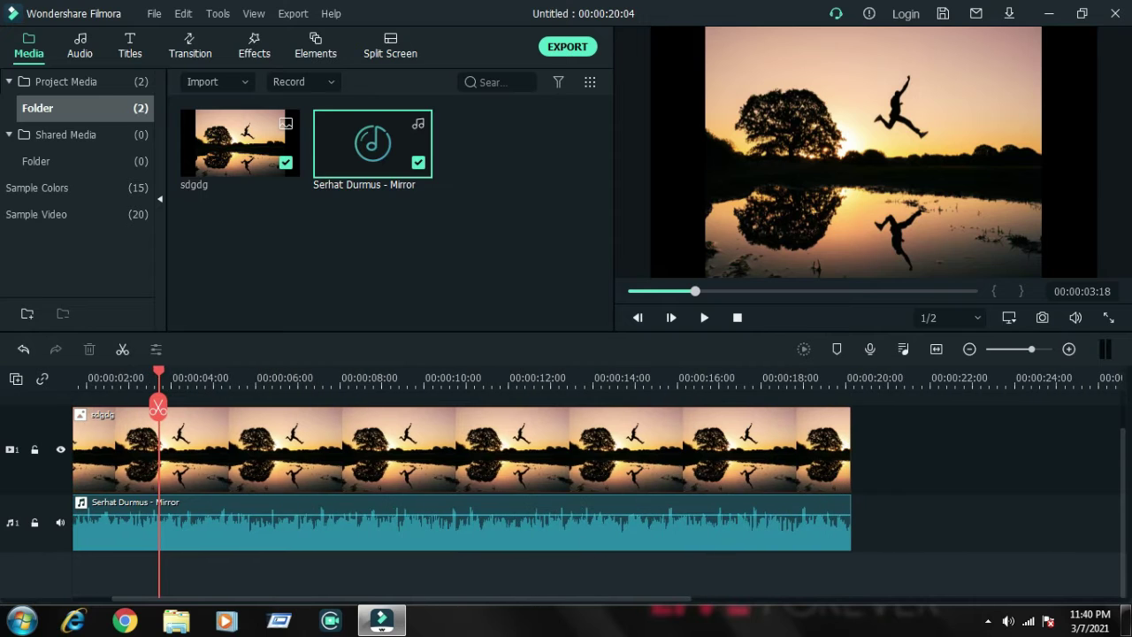
left_click_drag(536, 601, 437, 601)
left_click_drag(228, 375, 3, 378)
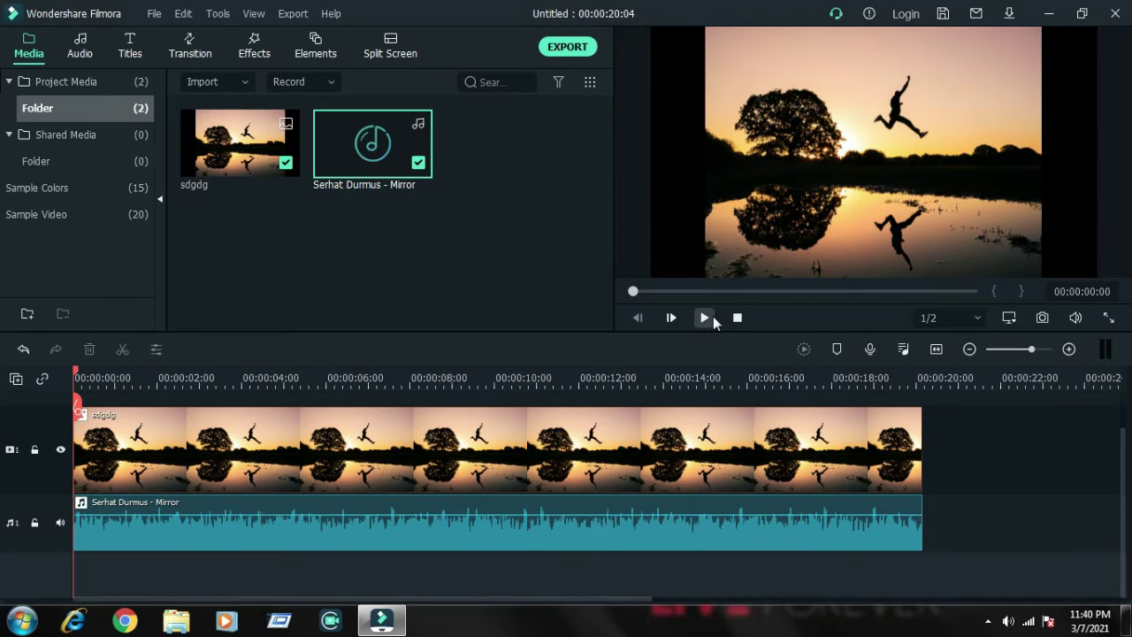
left_click(705, 316)
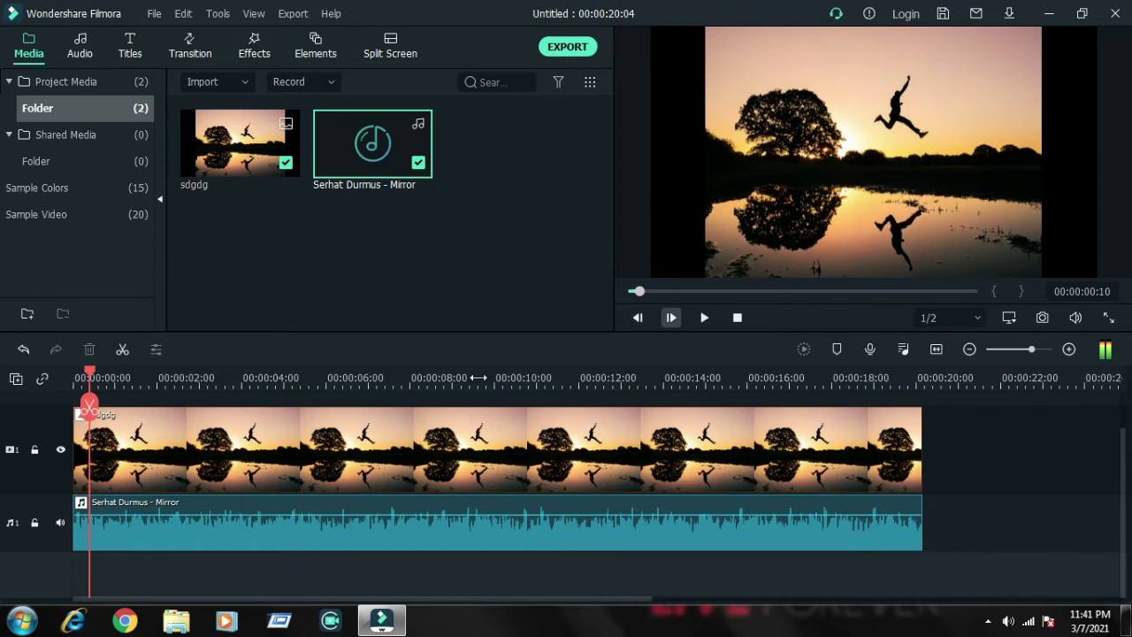
left_click_drag(86, 374, 61, 371)
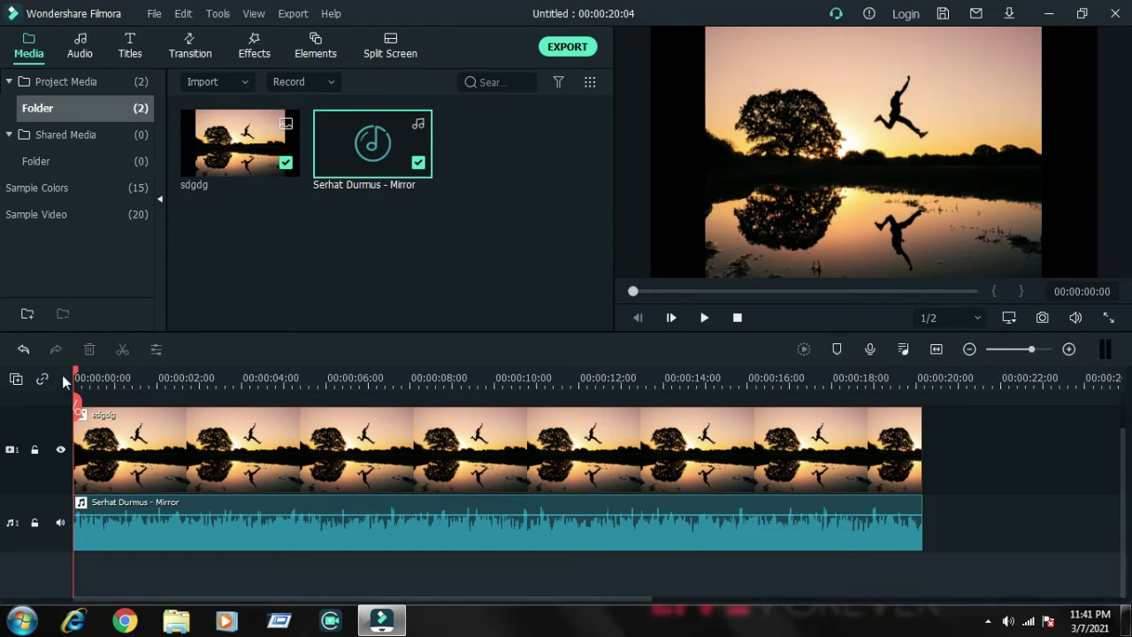
- Split the sdgdg image clip at 00:00:00:01 and again at 00:00:00:06
left_click(77, 378)
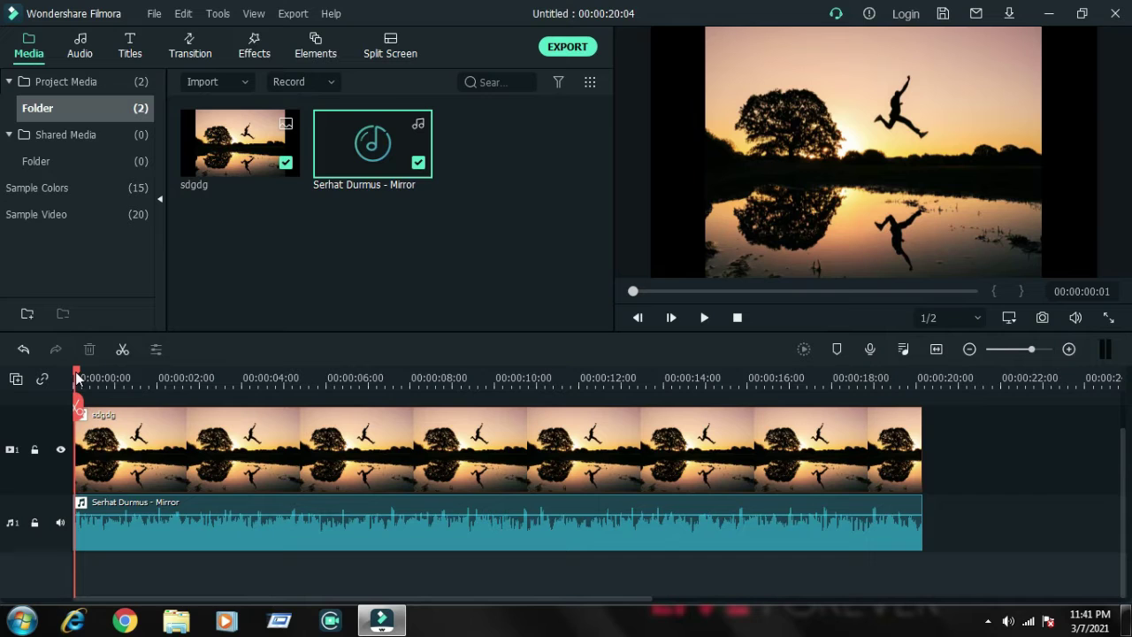
left_click(122, 469)
left_click(78, 397)
left_click(78, 371)
left_click(82, 377)
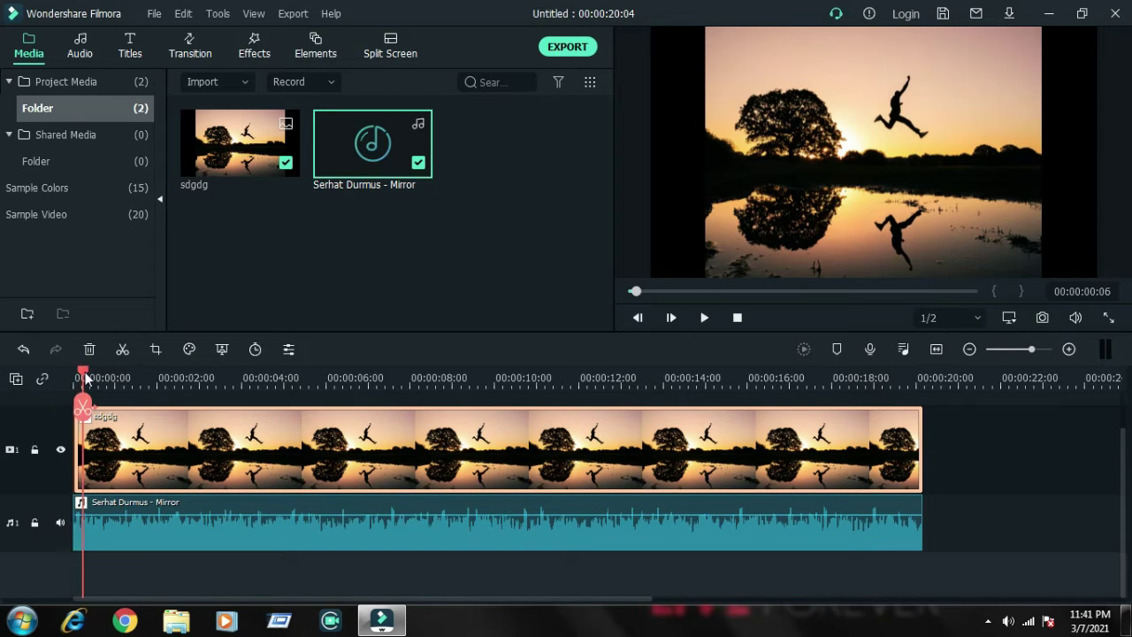
left_click(82, 407)
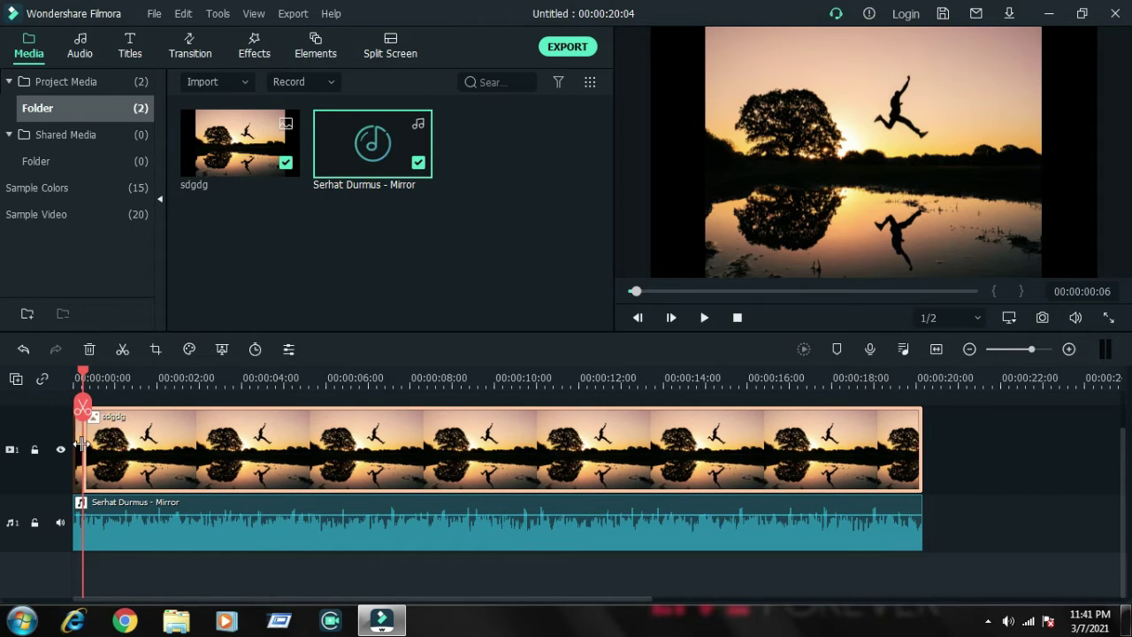
- Apply a zoom-out Pan & Zoom to the short segment ending at 00:00:00:06, moving its 499 x 374 start frame slightly down and right
left_click(81, 444)
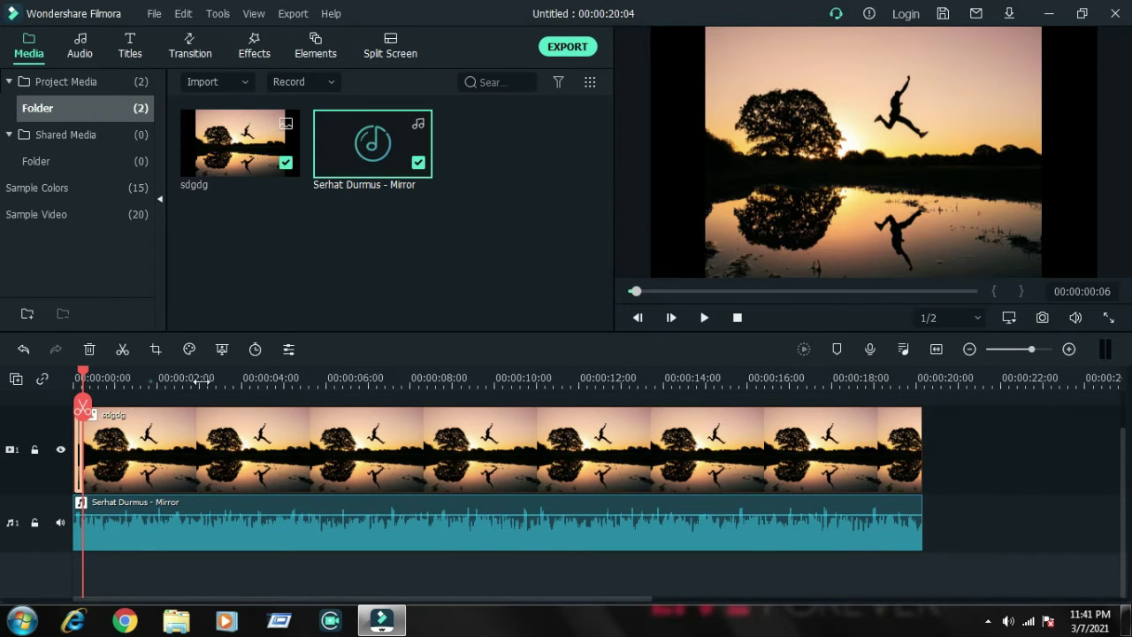
left_click_drag(202, 381, 300, 381)
left_click_drag(218, 598, 129, 579)
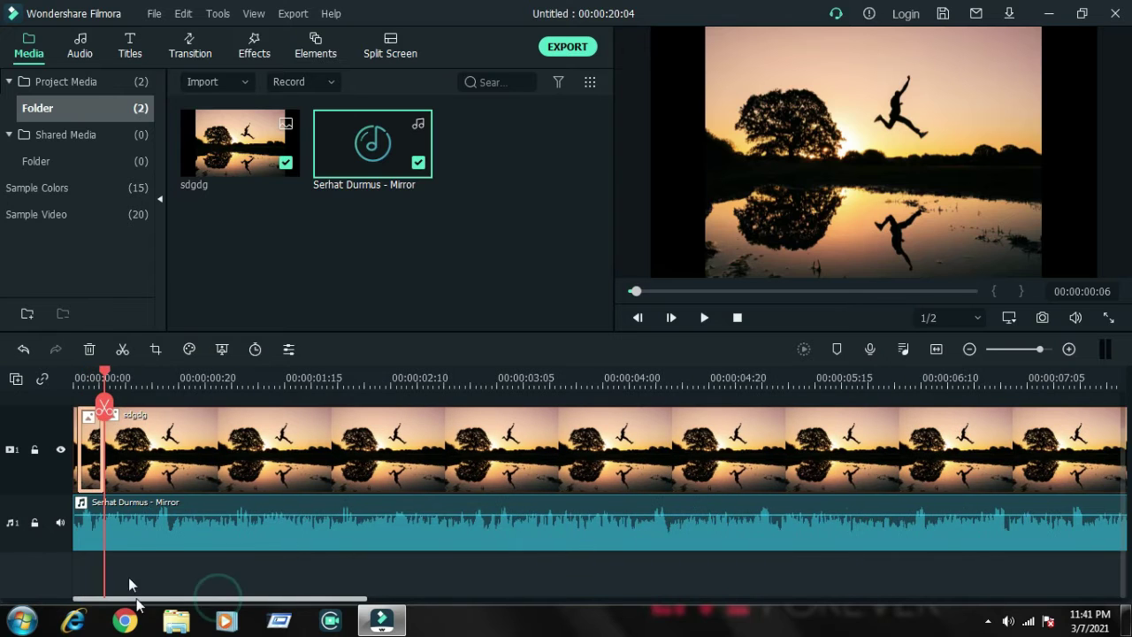
left_click(155, 351)
left_click(302, 44)
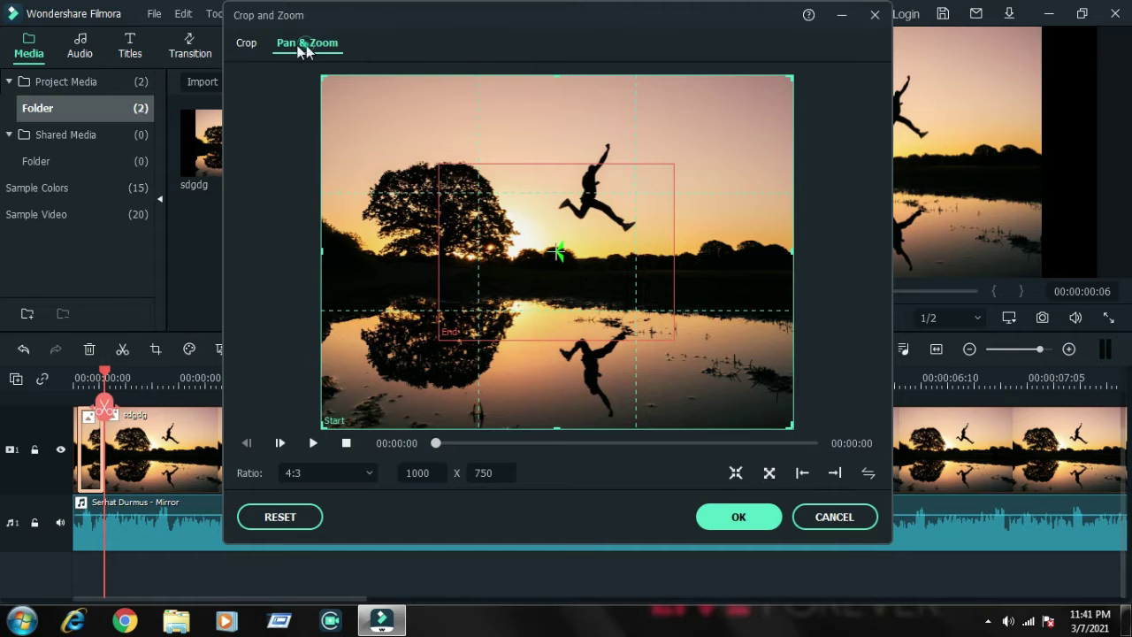
left_click(245, 44)
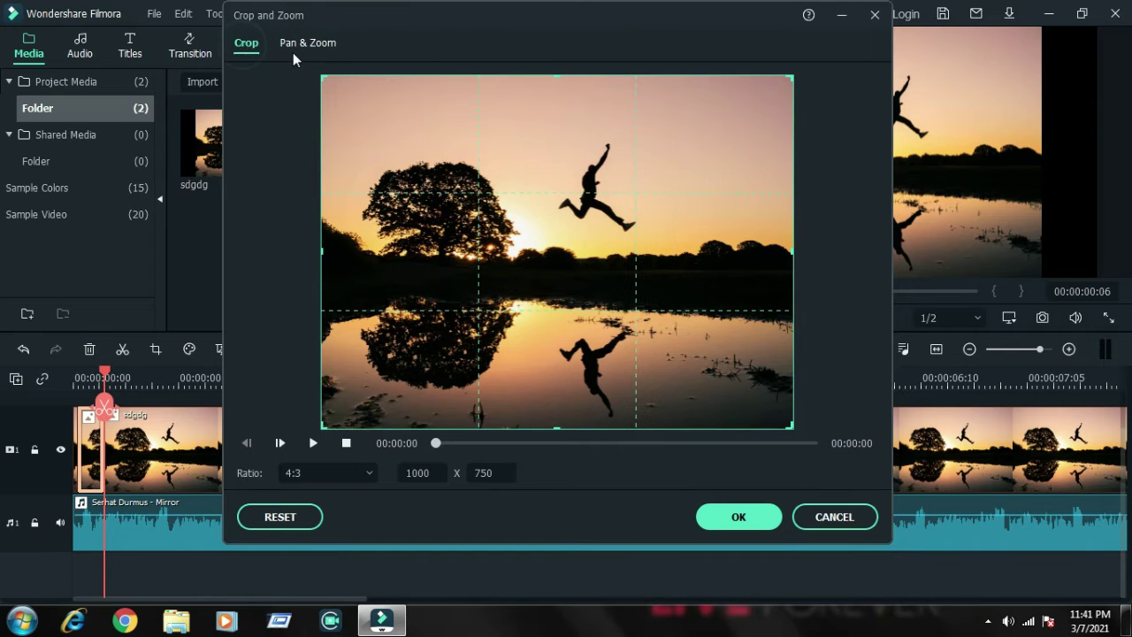
left_click(295, 48)
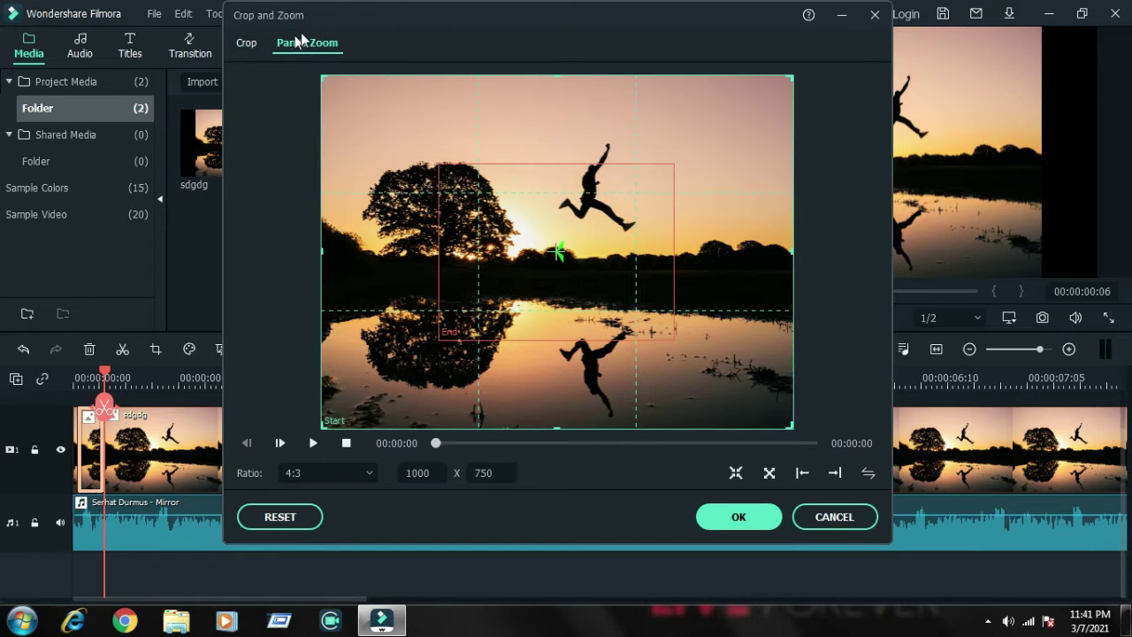
left_click(769, 473)
left_click_drag(569, 295, 584, 315)
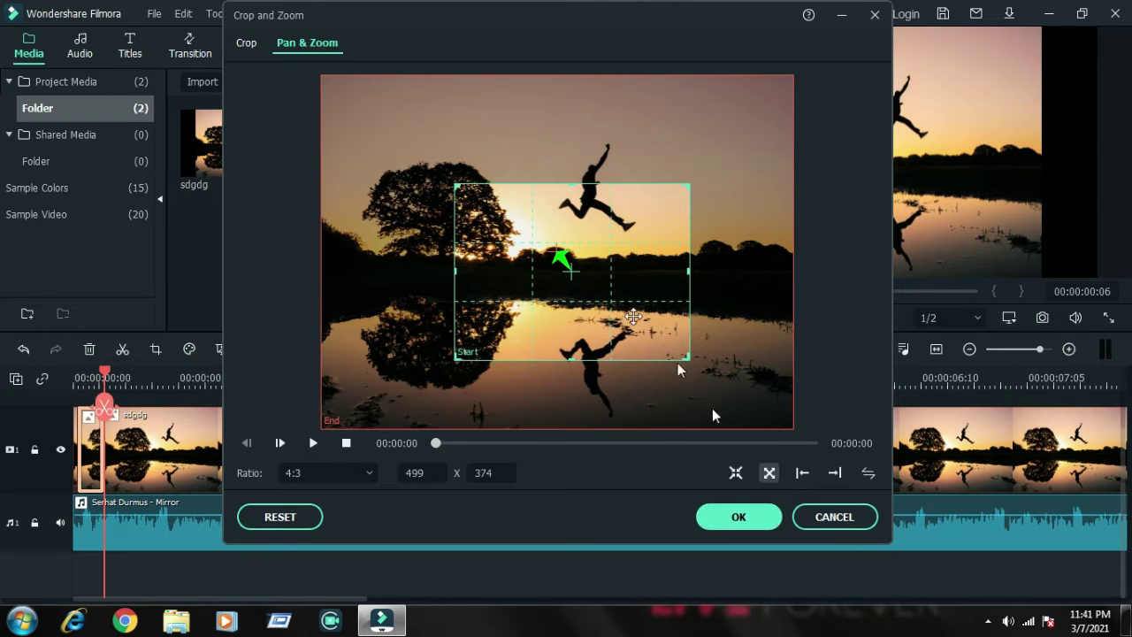
left_click(748, 514)
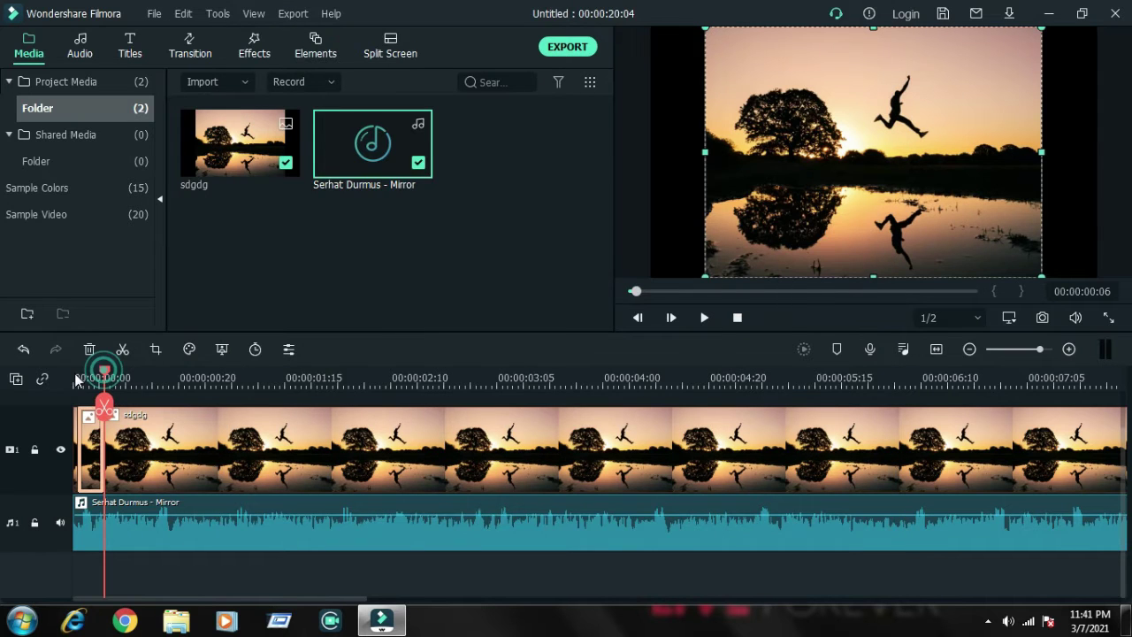
- Play the timeline from the start to preview the zoom against the beat and inspect the audio waveform
left_click_drag(104, 376, 21, 395)
left_click(705, 319)
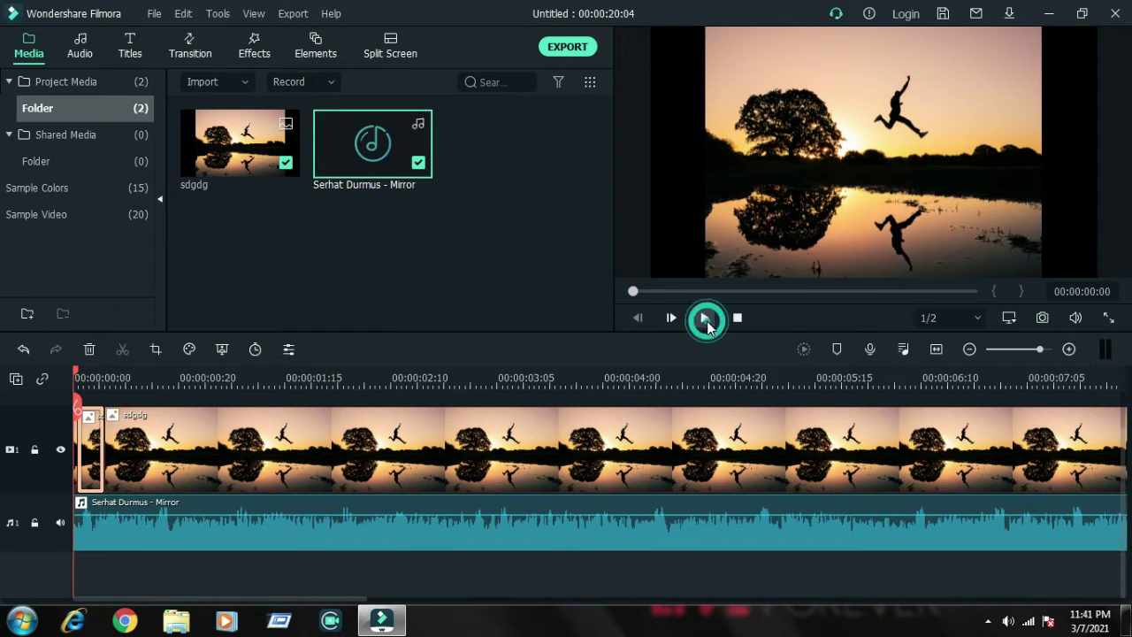
left_click(705, 319)
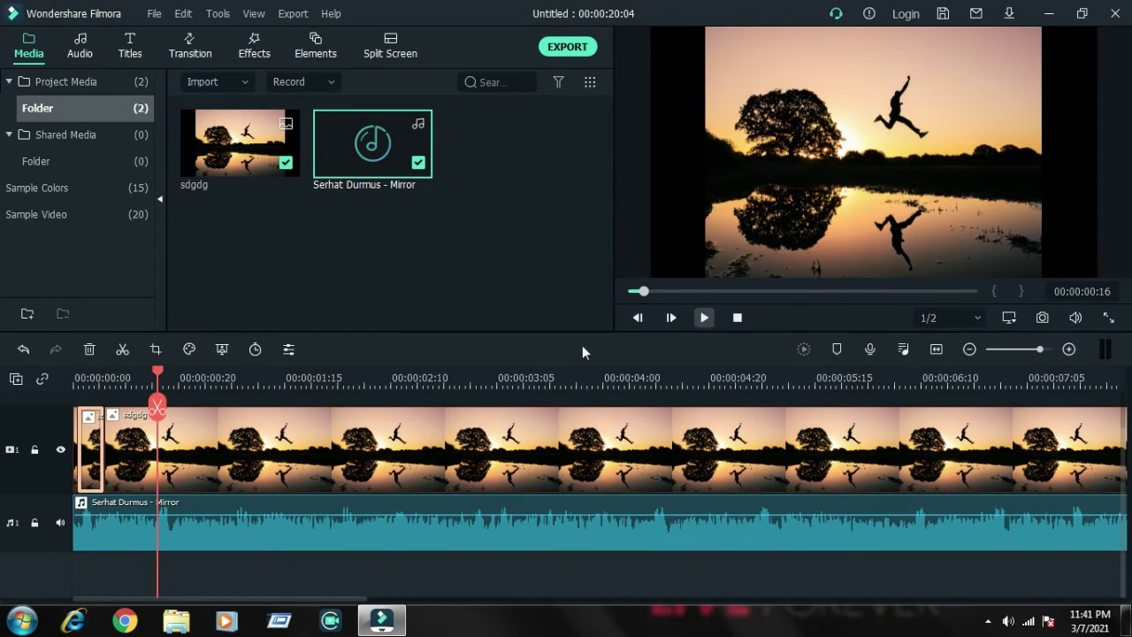
mouse_move(165, 517)
mouse_move(86, 517)
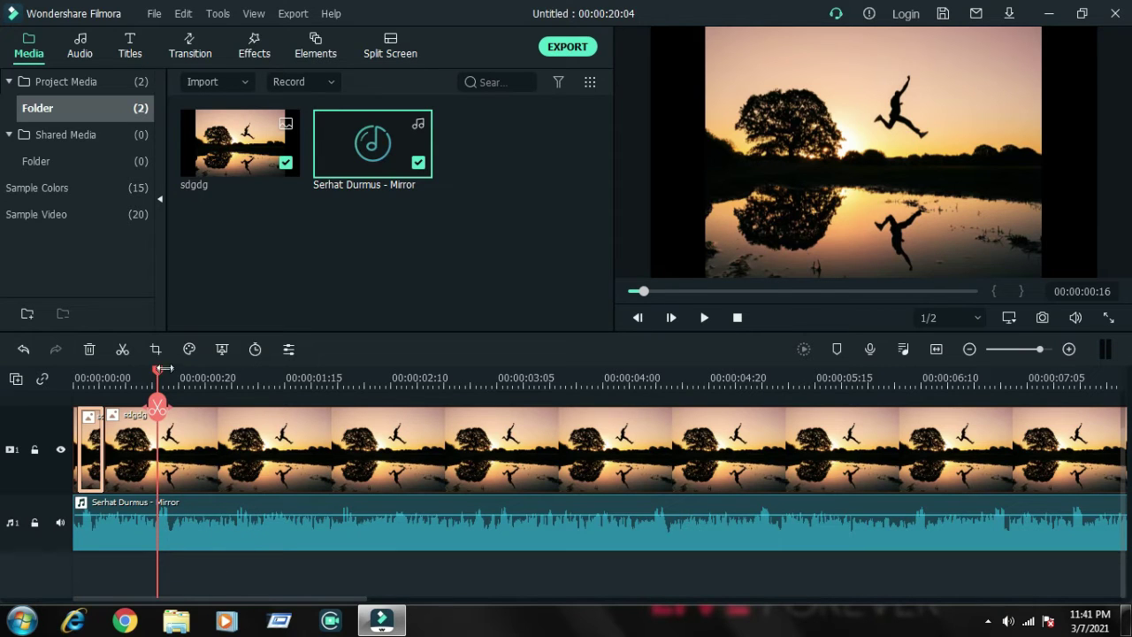
- Locate the next beat and split the long image clip at 00:00:00:16 and 00:00:00:18
left_click_drag(163, 375, 110, 375)
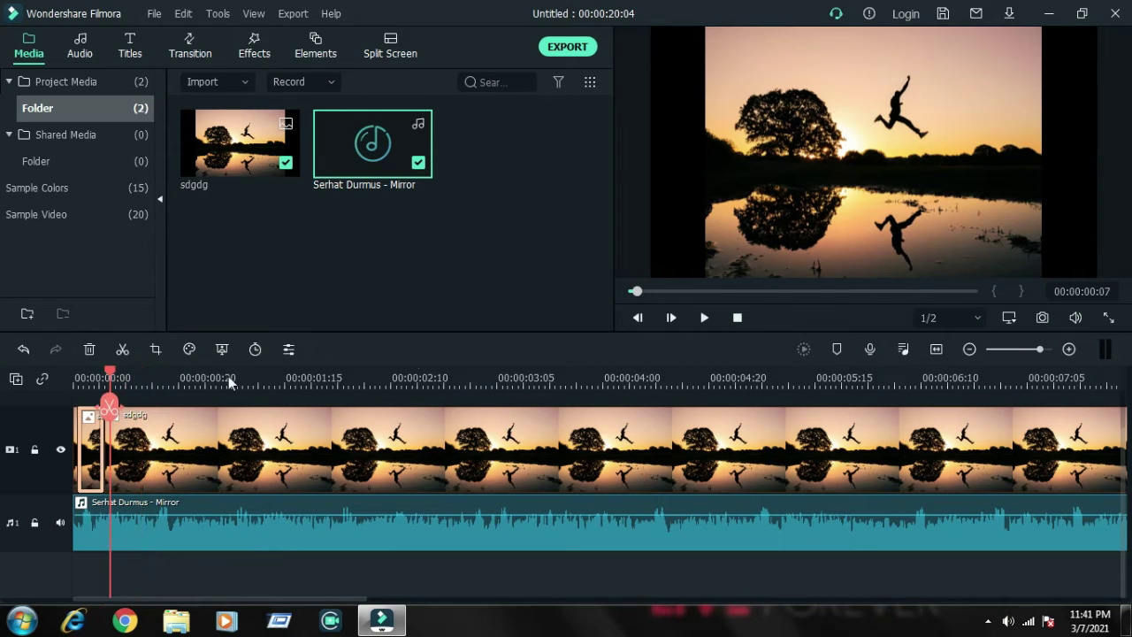
left_click(705, 318)
left_click_drag(203, 375, 164, 378)
key("Left")
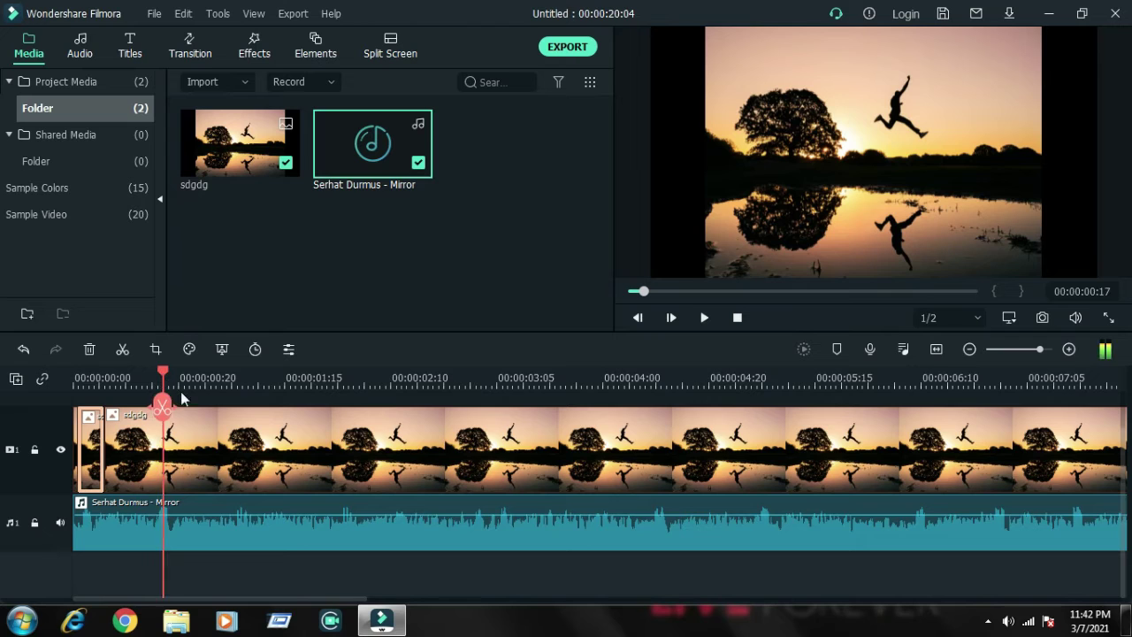
left_click(168, 482)
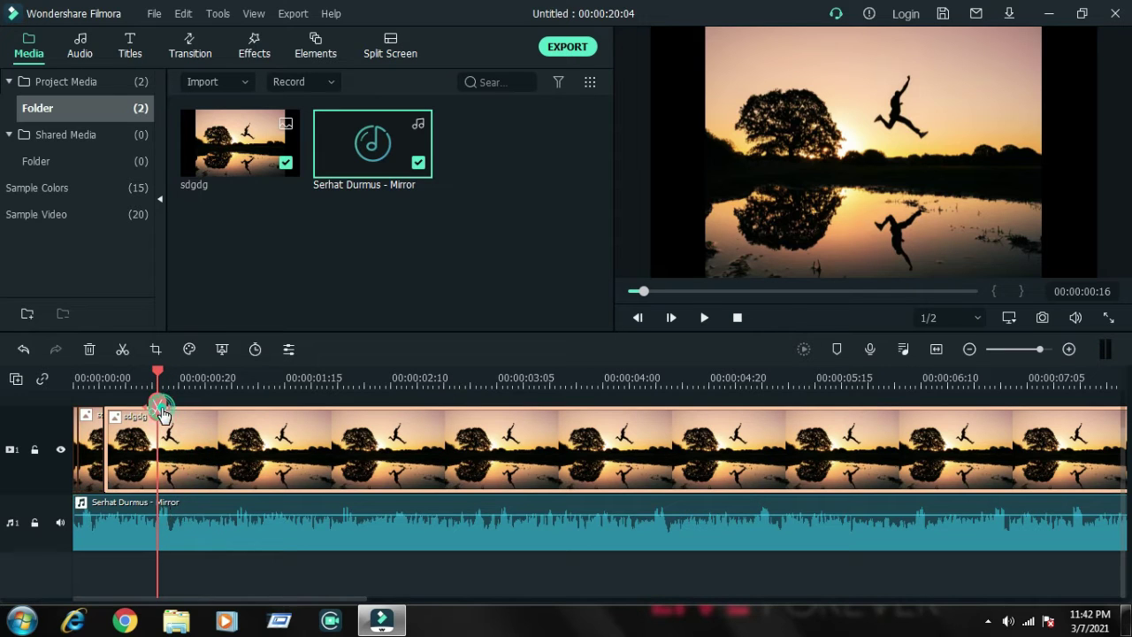
key("Left")
key("Right")
key("Right")
key("Left")
left_click(157, 405)
key("Right")
key("Right")
left_click(168, 406)
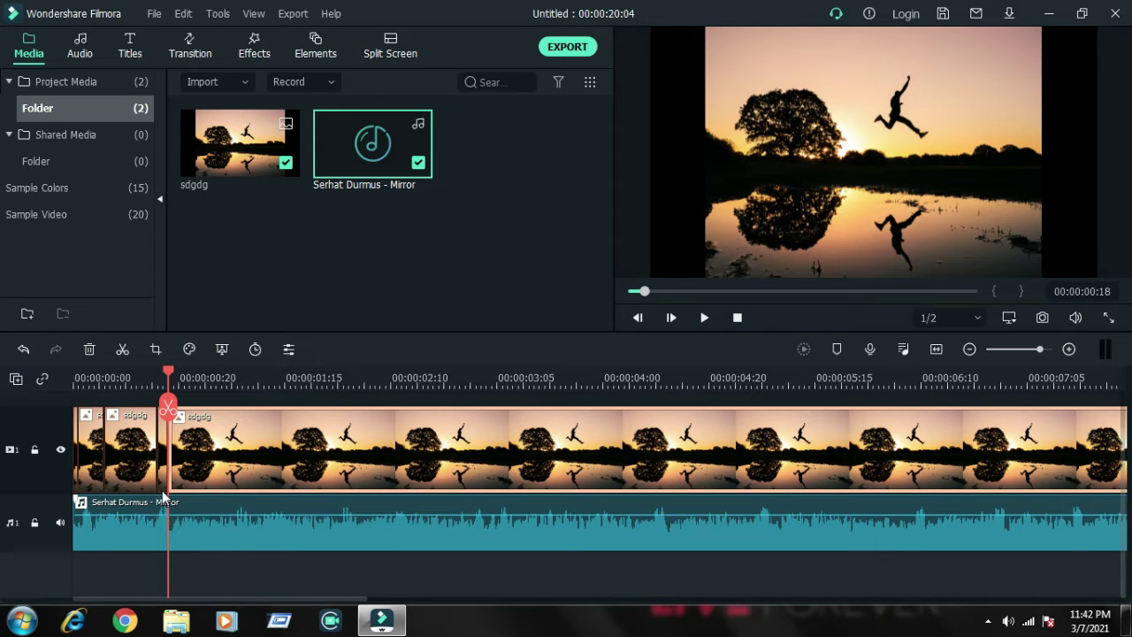
- Apply a zoom-out Pan & Zoom to the two-frame segment ending at 00:00:00:18, moving its start frame slightly down and right
left_click(163, 478)
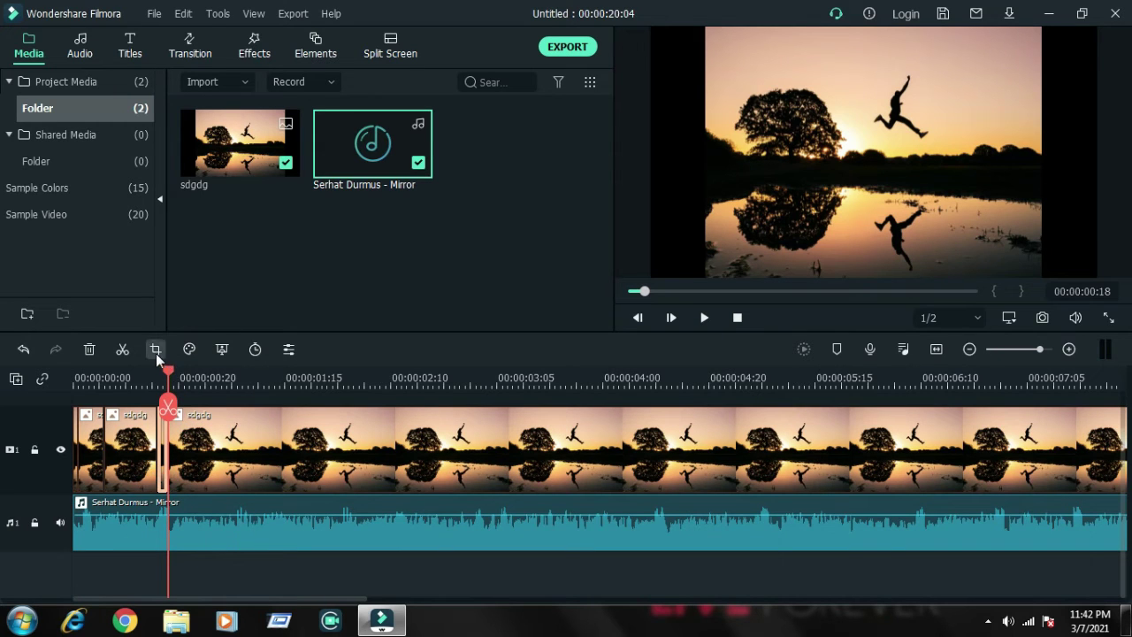
left_click(156, 350)
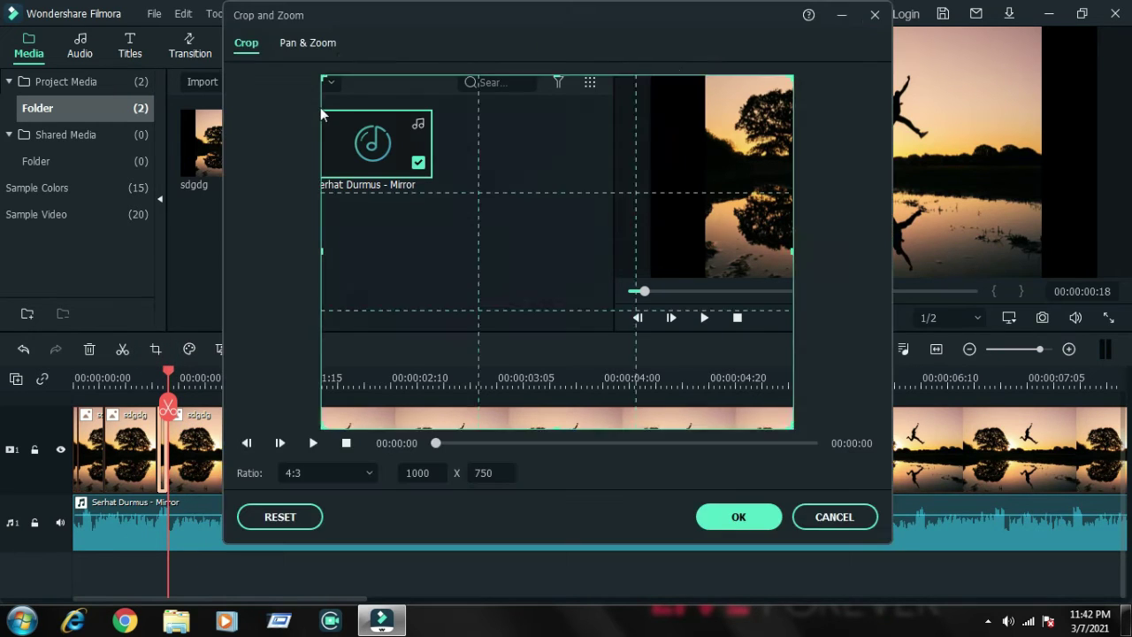
left_click(315, 44)
left_click(767, 472)
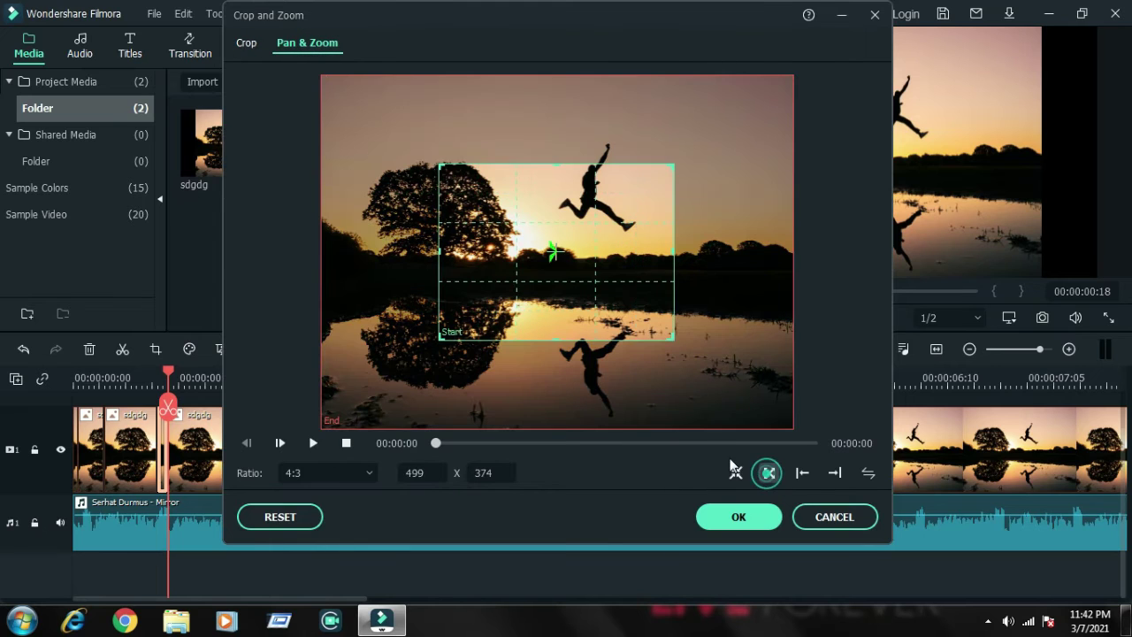
left_click_drag(510, 292, 521, 312)
left_click(736, 515)
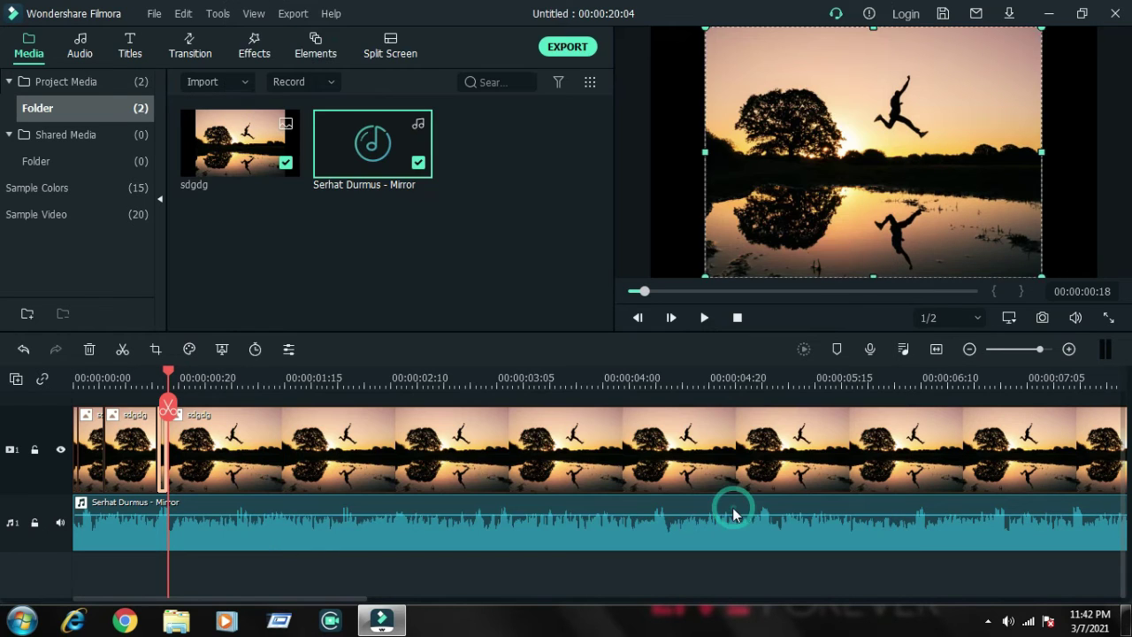
- Locate the next beat and split the long image clip at 00:00:01:05 and 00:00:01:08
left_click(708, 318)
left_click(707, 318)
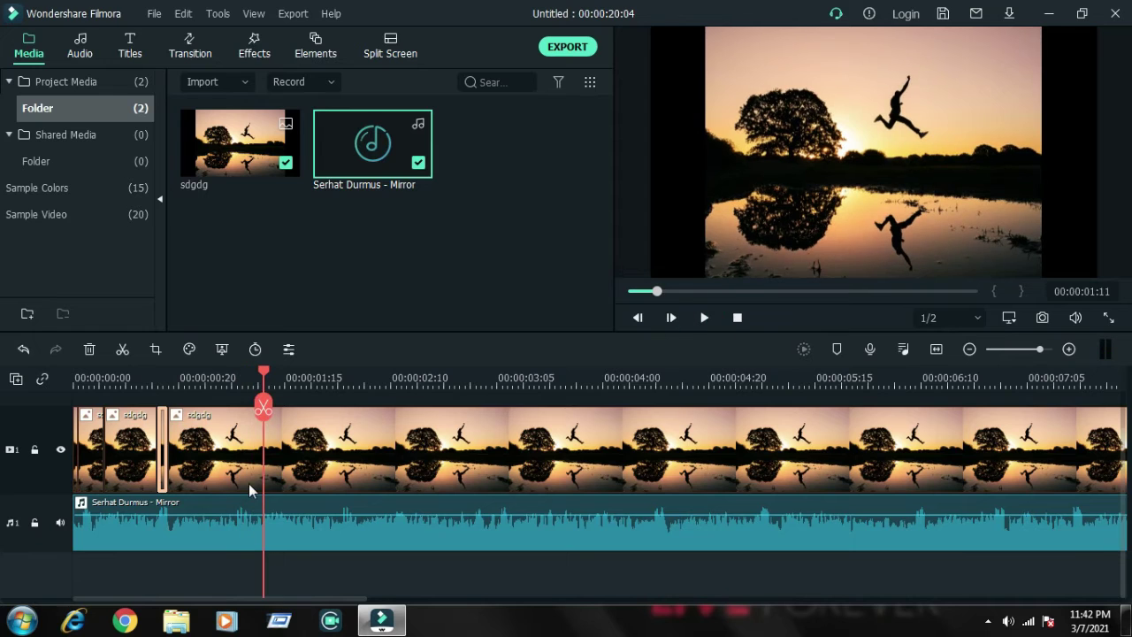
key("Left")
key("Left")
key("Left")
key("Left")
key("Left")
key("Left")
key("Left")
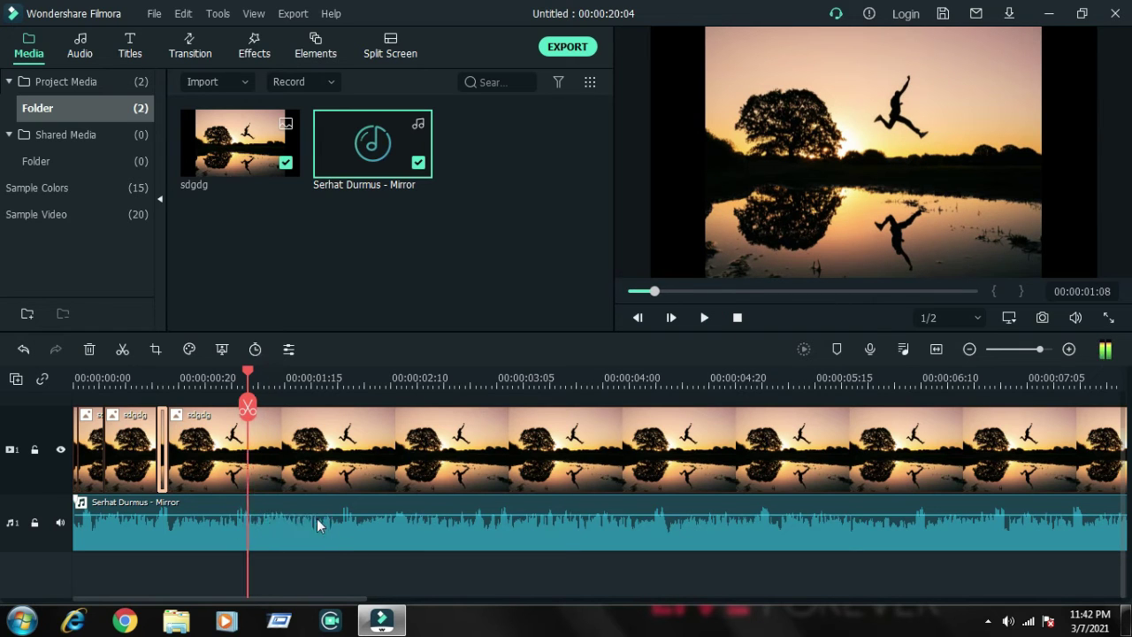
key("Right")
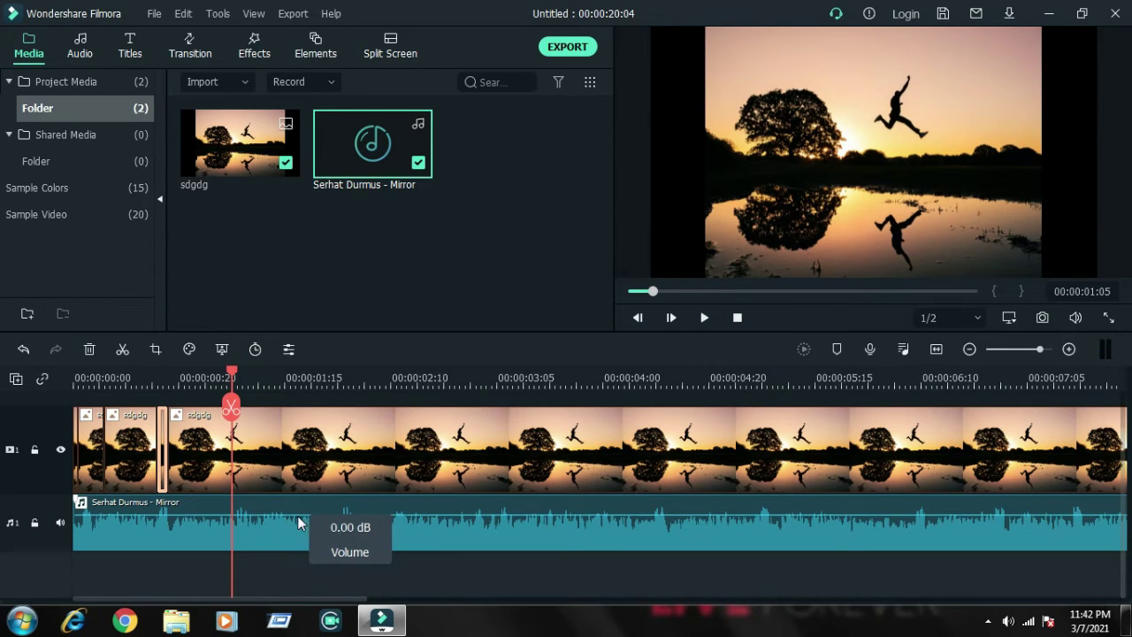
left_click(248, 466)
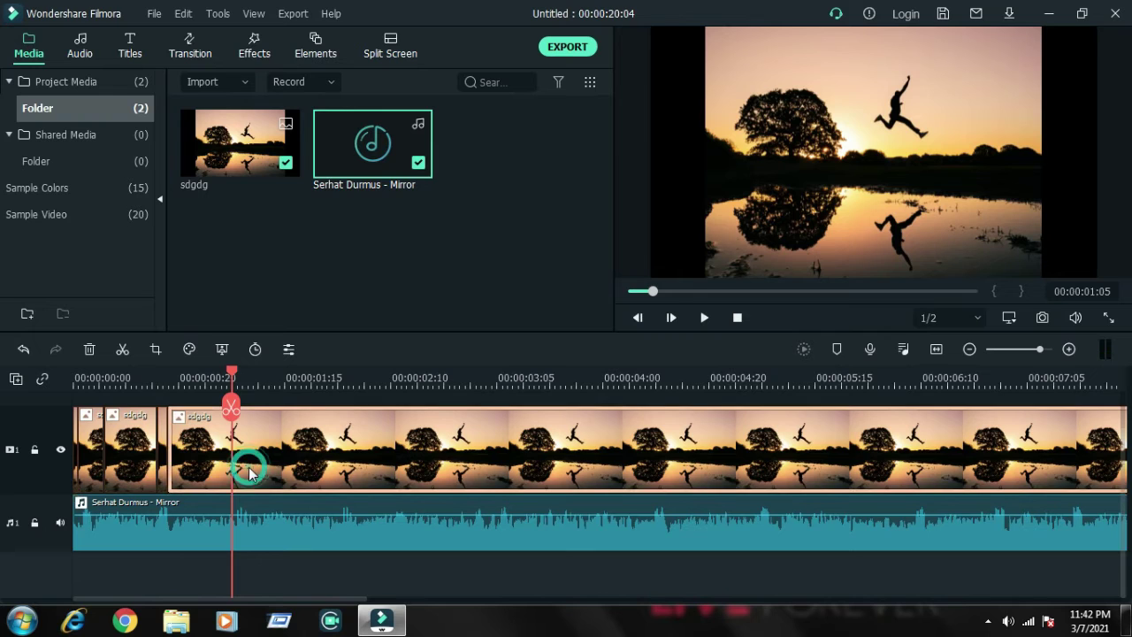
left_click(234, 410)
key("Right")
key("Right")
key("Right")
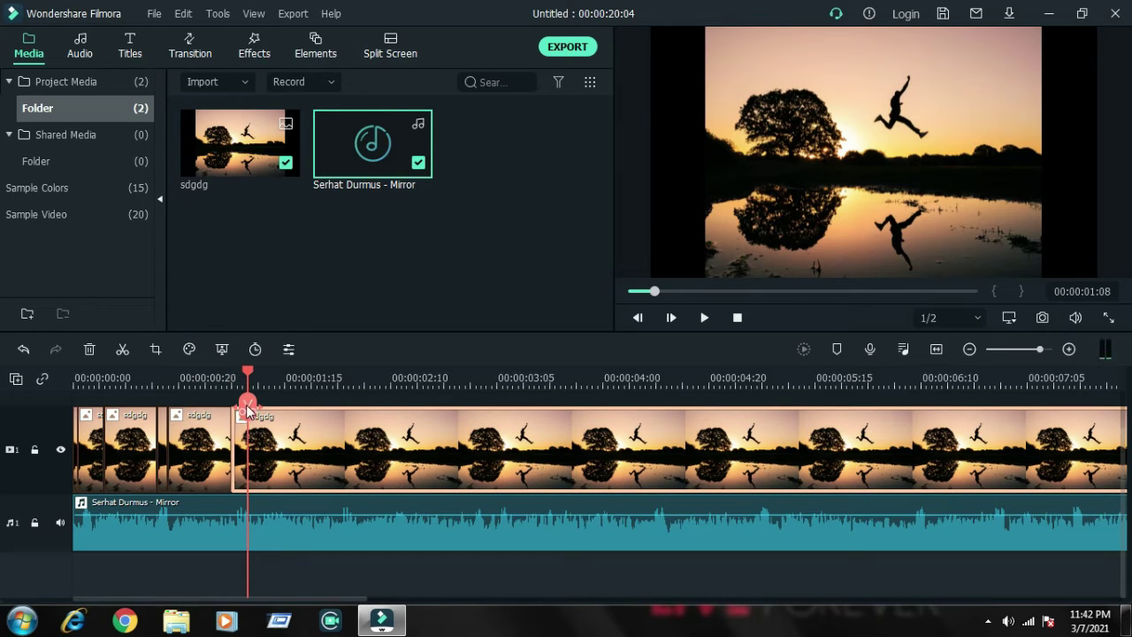
left_click(246, 407)
- Apply a zoom-out Pan & Zoom to the three-frame segment ending at 00:00:01:08, moving its start frame slightly down and right
left_click(236, 449)
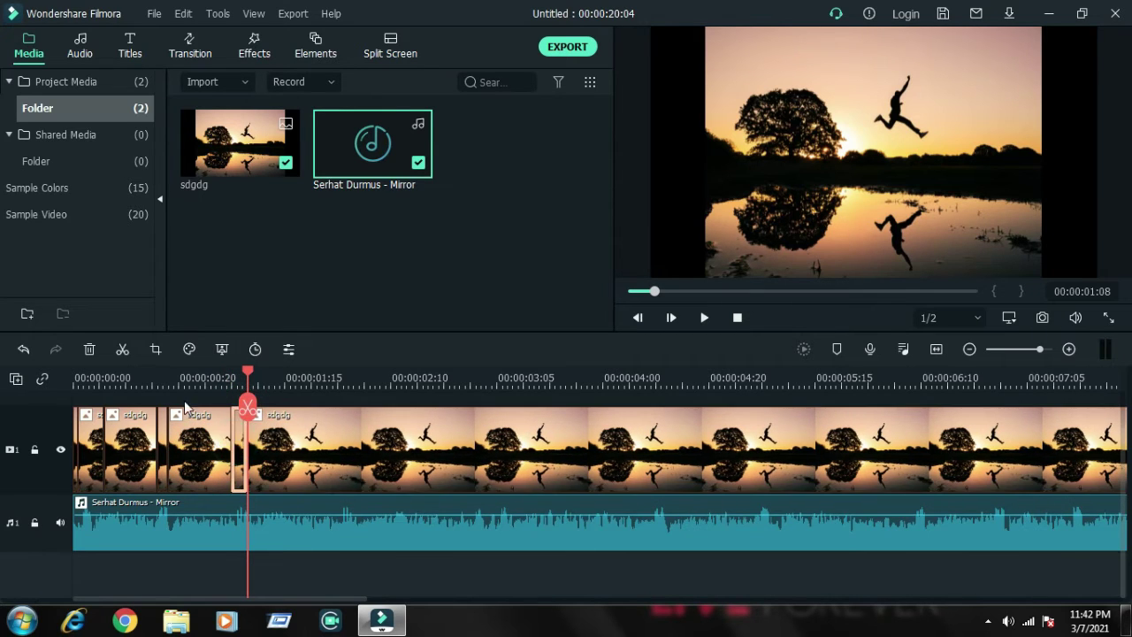
left_click(157, 350)
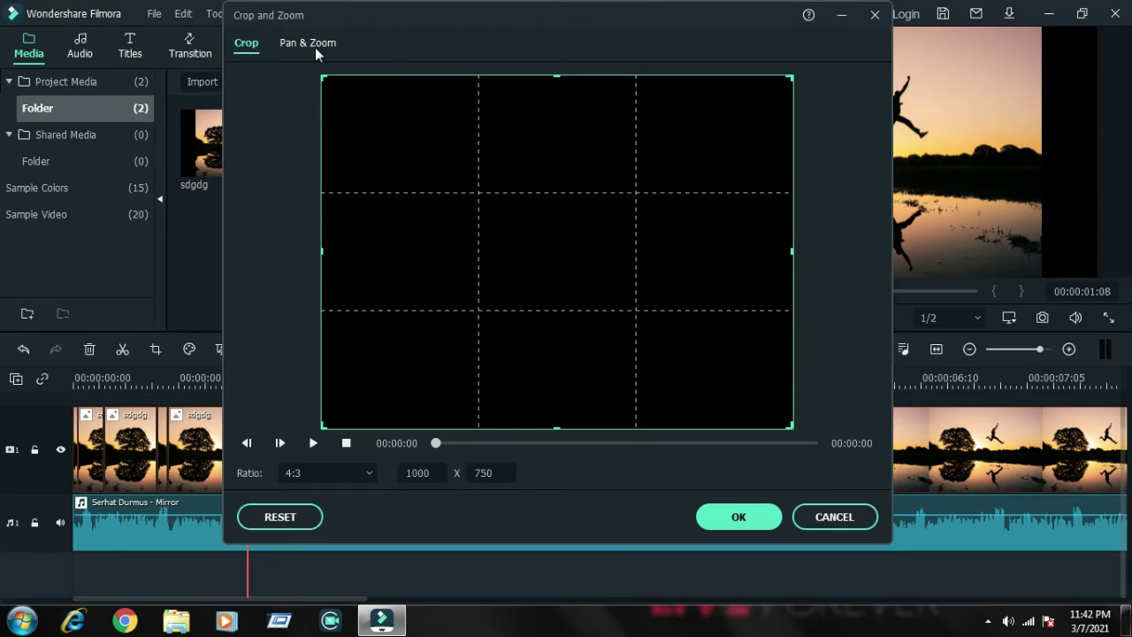
left_click(314, 44)
left_click(766, 472)
left_click_drag(546, 280, 563, 295)
left_click(708, 522)
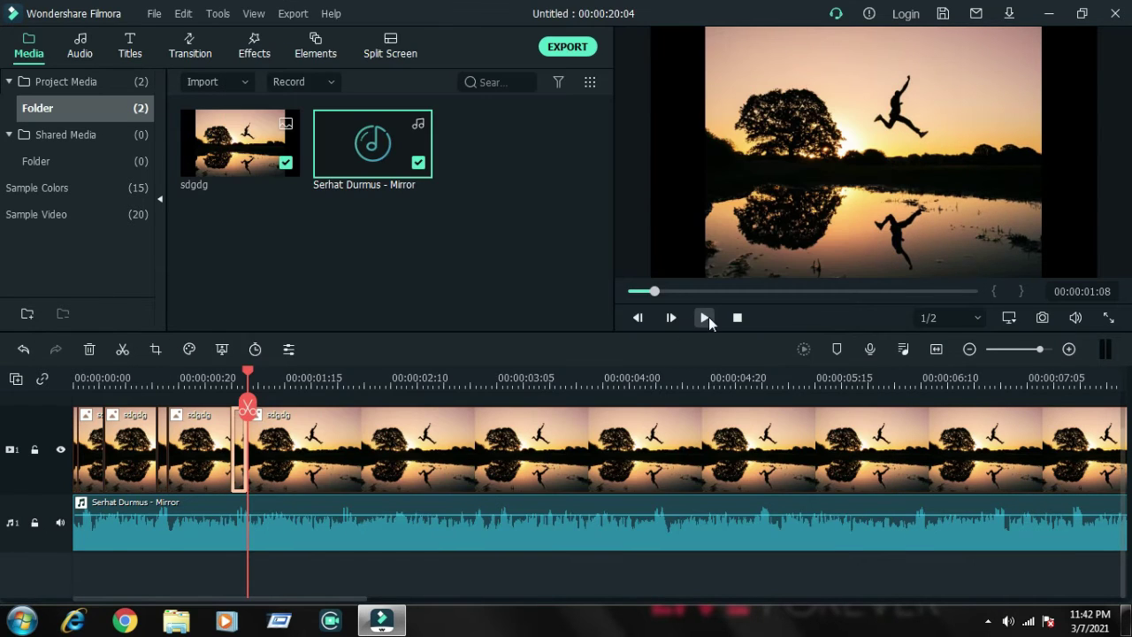
- Play on to the next beat and split the long image clip at 00:00:02:00 and 00:00:02:02
left_click(705, 319)
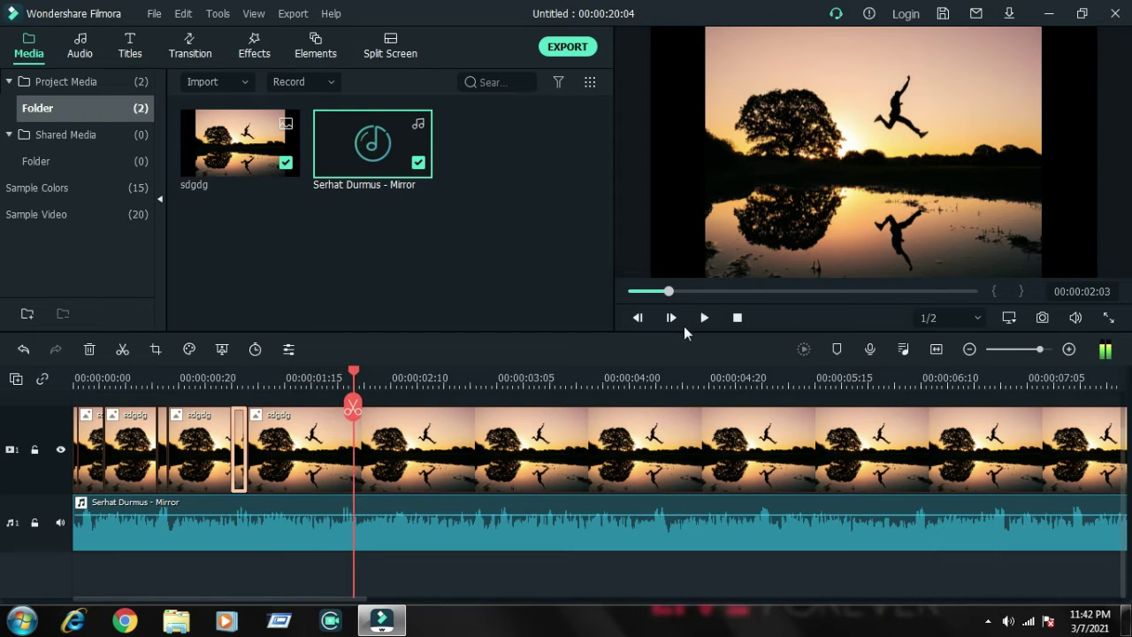
left_click(374, 462)
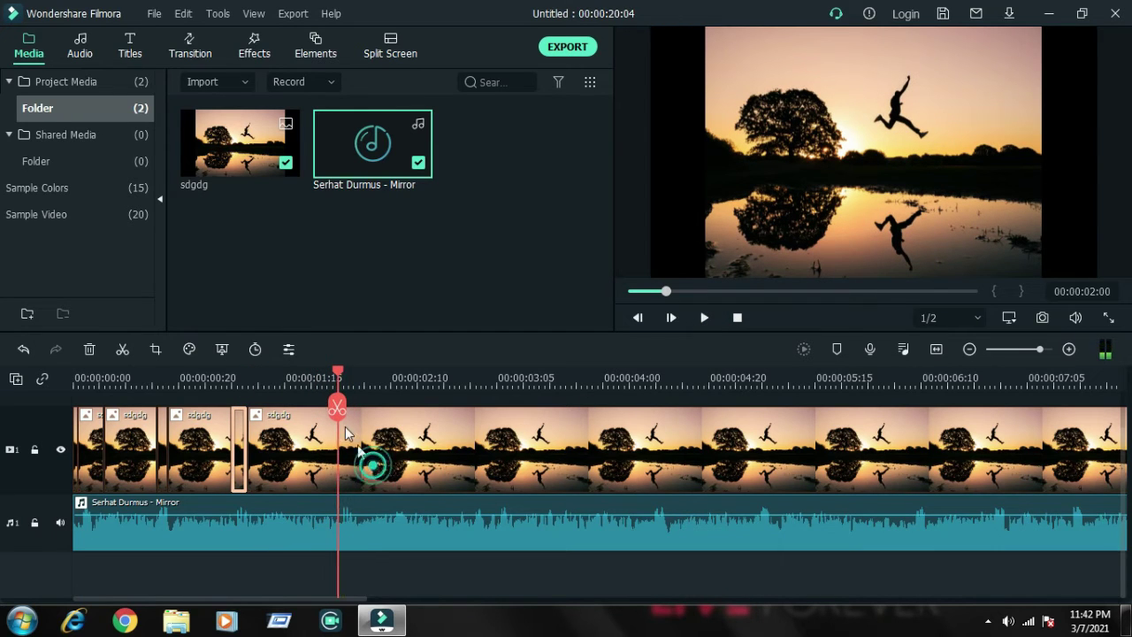
left_click(336, 409)
left_click_drag(337, 408, 347, 411)
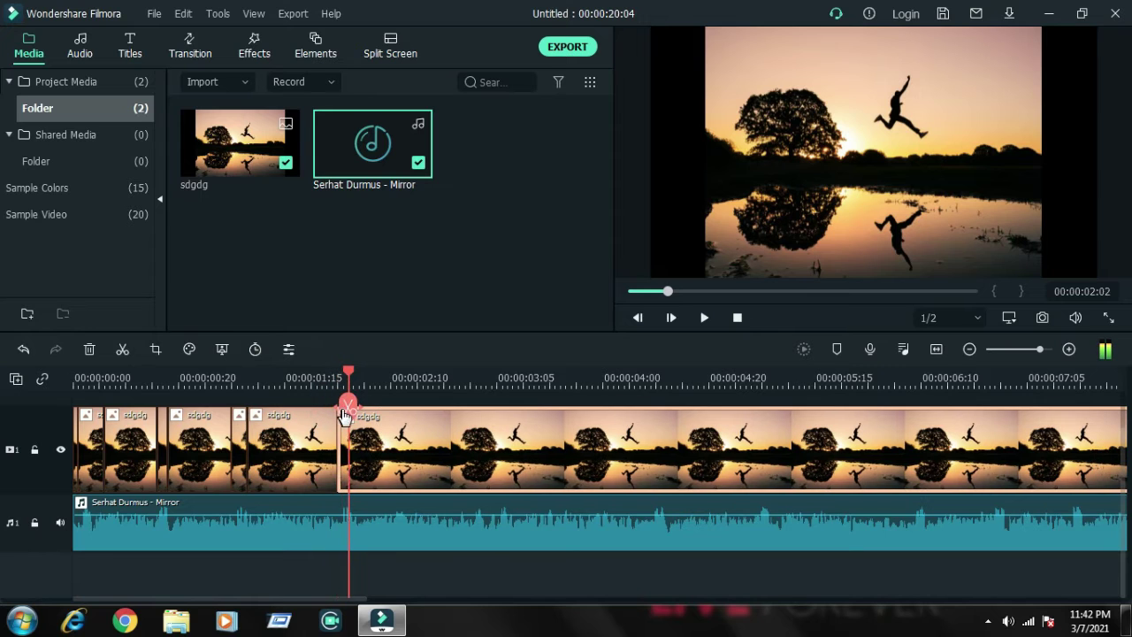
left_click(348, 409)
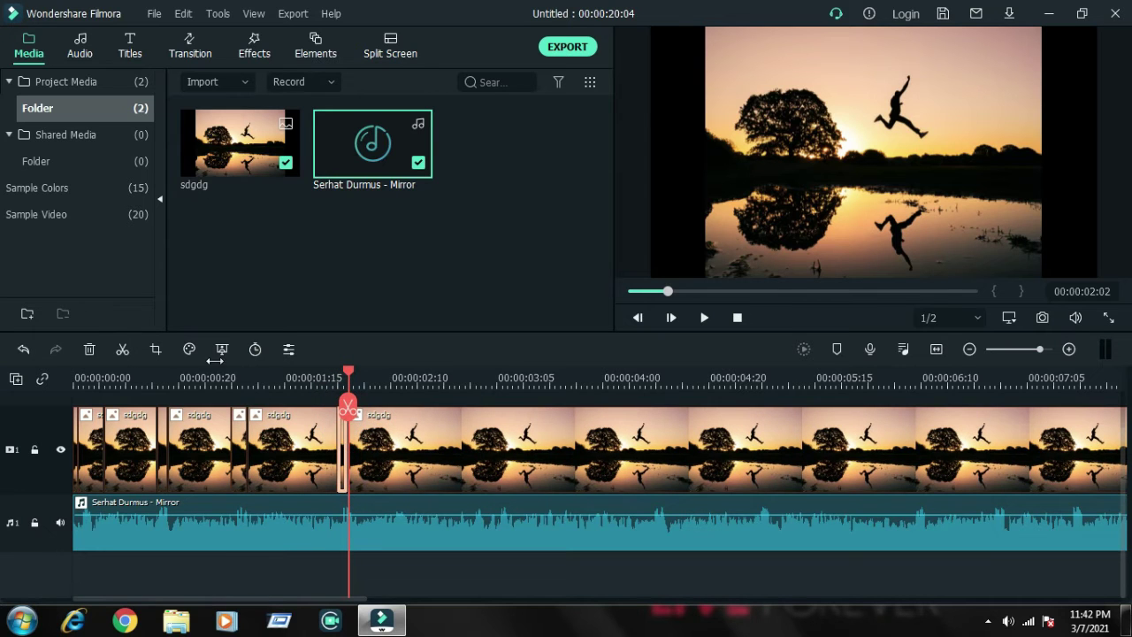
- Apply a zoom-out Pan & Zoom with a 499 x 374 start frame to the two-frame segment ending at 00:00:02:02
left_click(159, 352)
left_click(289, 42)
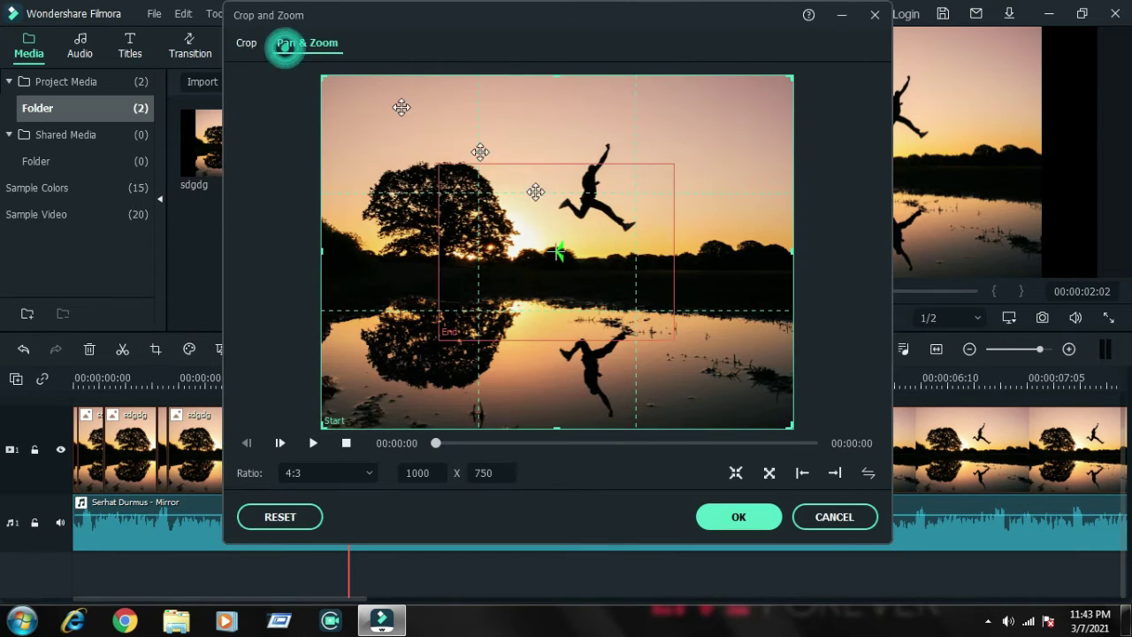
left_click(769, 473)
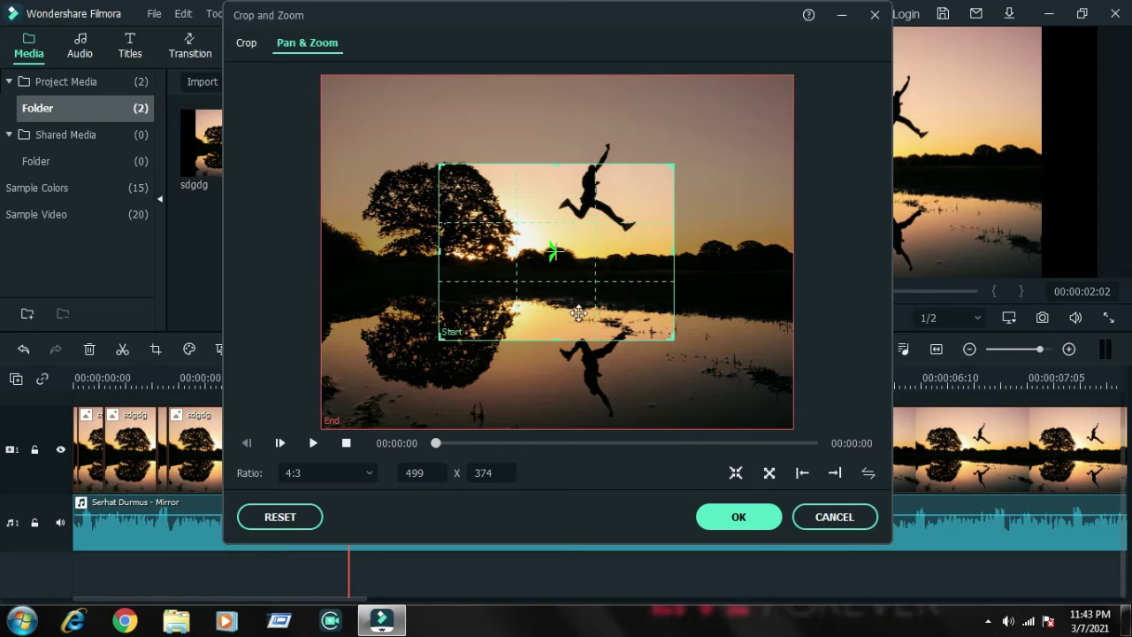
left_click(739, 517)
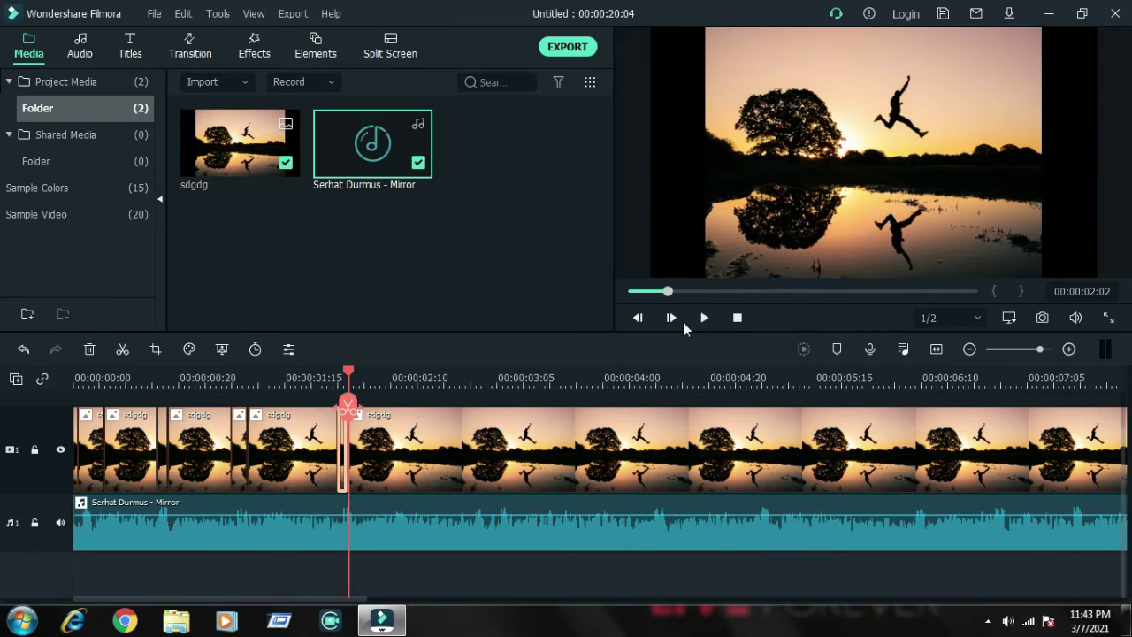
- Play the timeline onward from 00:00:02:02 and step back through the frames to pinpoint the next beat
left_click(711, 316)
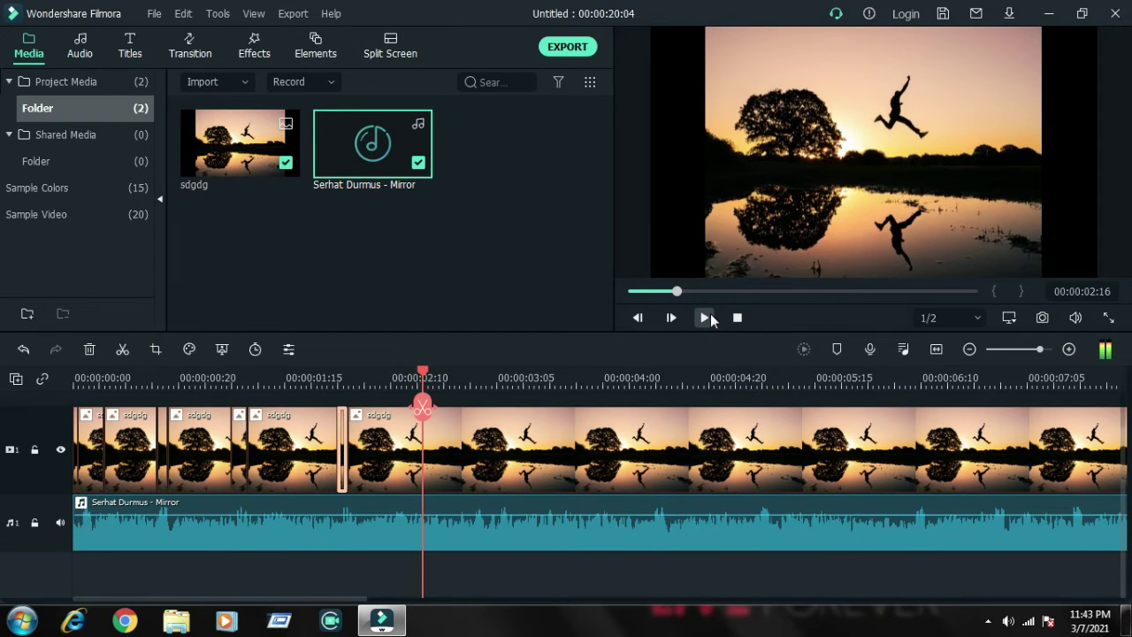
key("space")
key("Left")
key("Left")
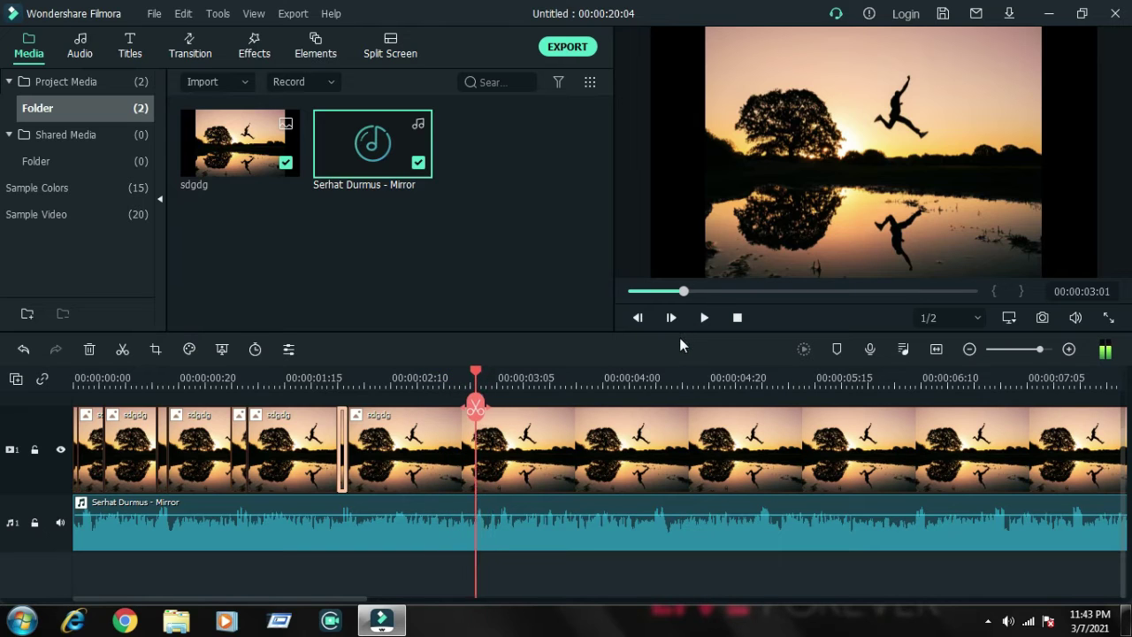
key("Left")
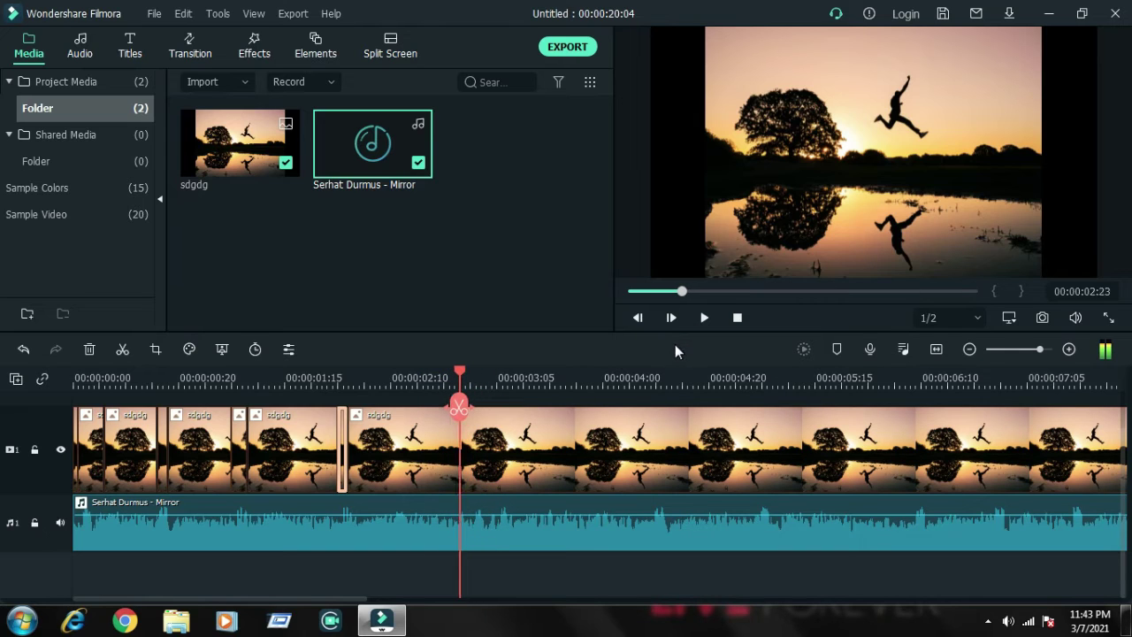
key("Left")
key("Left")
key("Left")
key("Left")
left_click(704, 319)
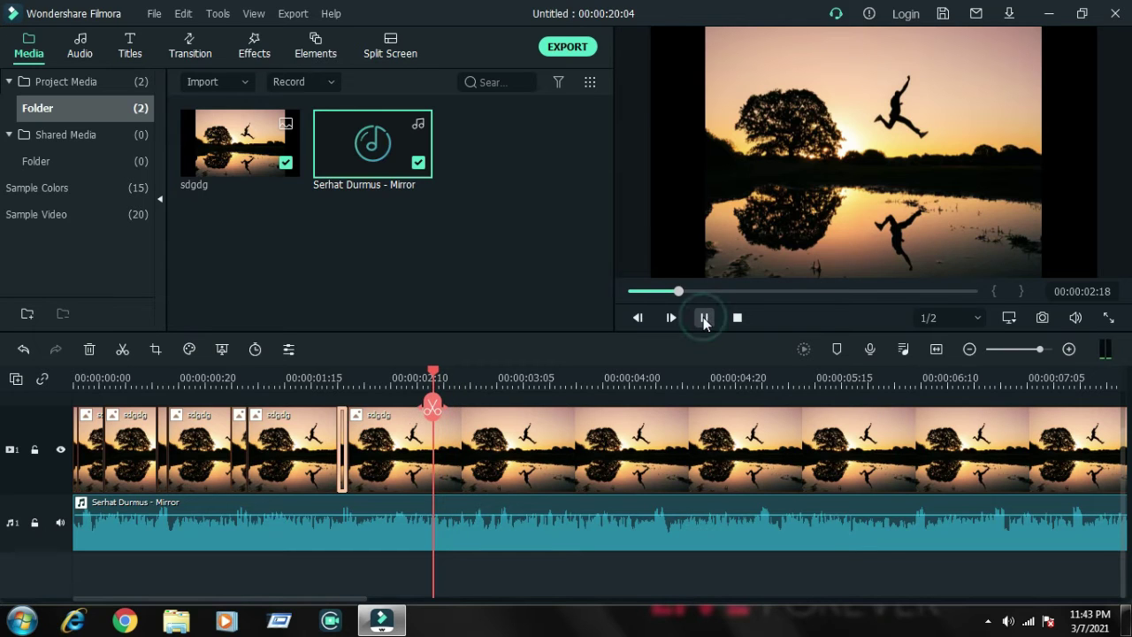
left_click(704, 319)
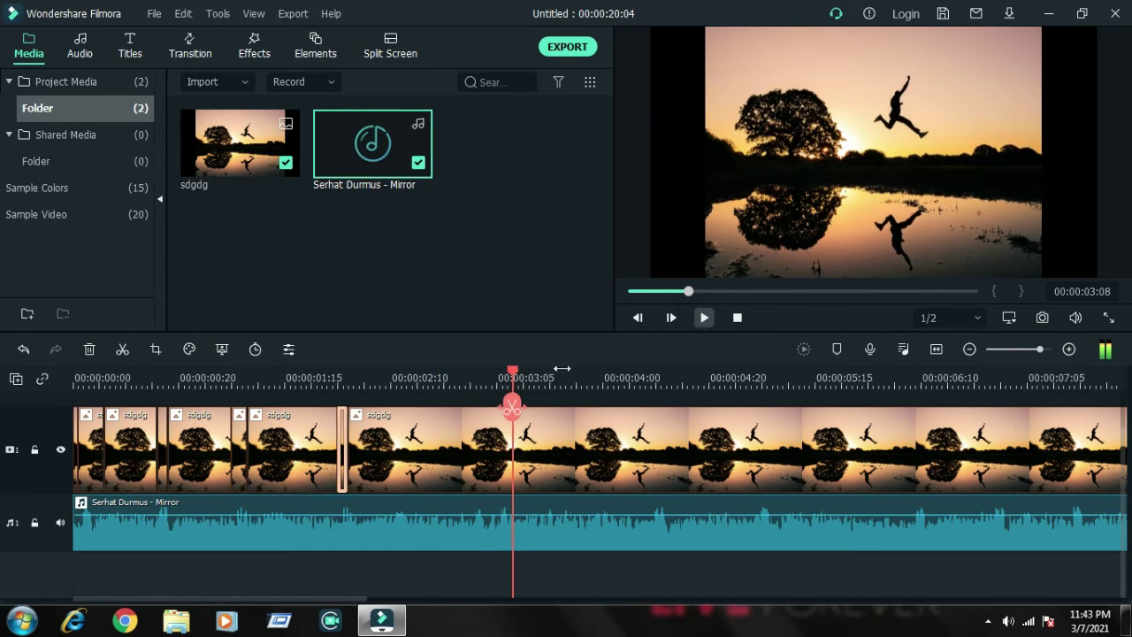
- Replay from 00:00:02:18 to the beat and split the long image clip at 00:00:03:00 and 00:00:03:02
left_click_drag(505, 371, 434, 375)
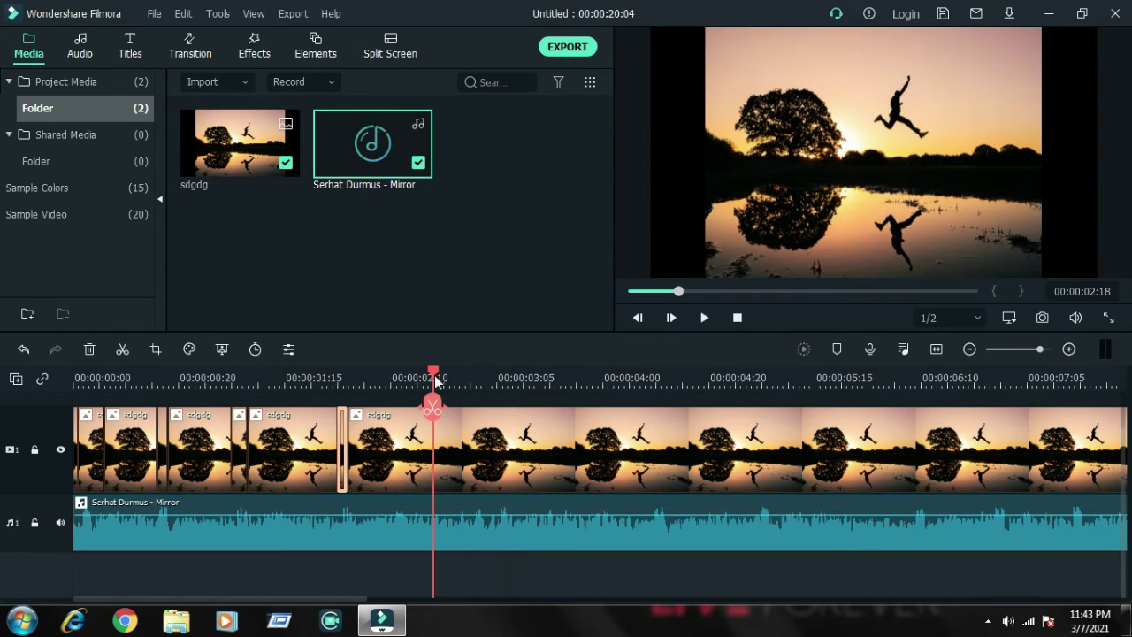
key("space")
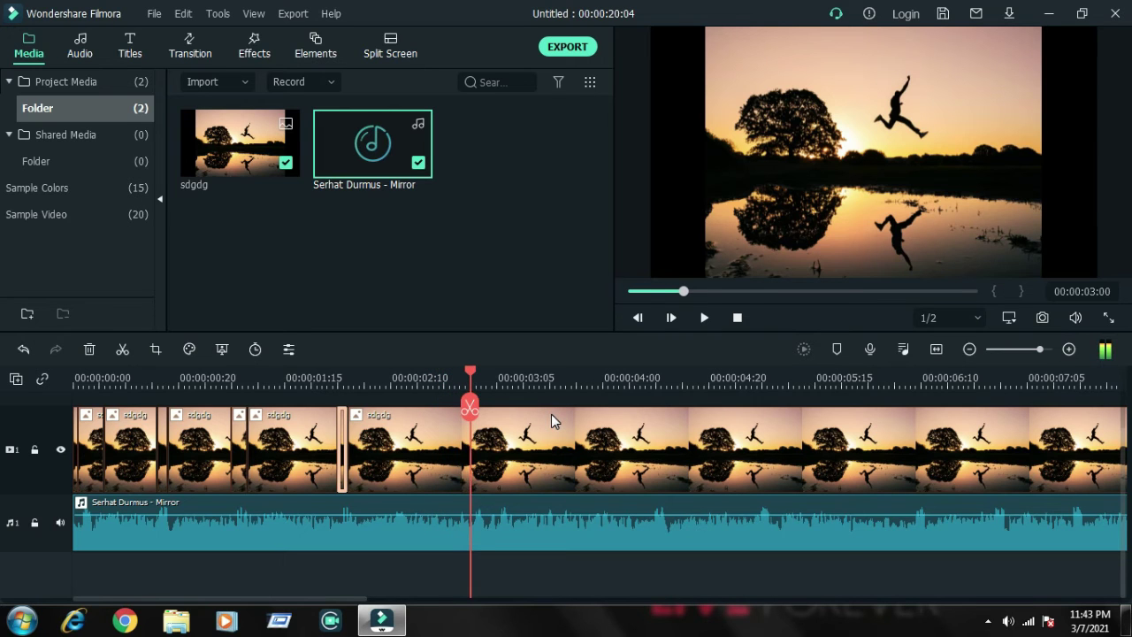
key("space")
left_click(480, 454)
left_click(470, 409)
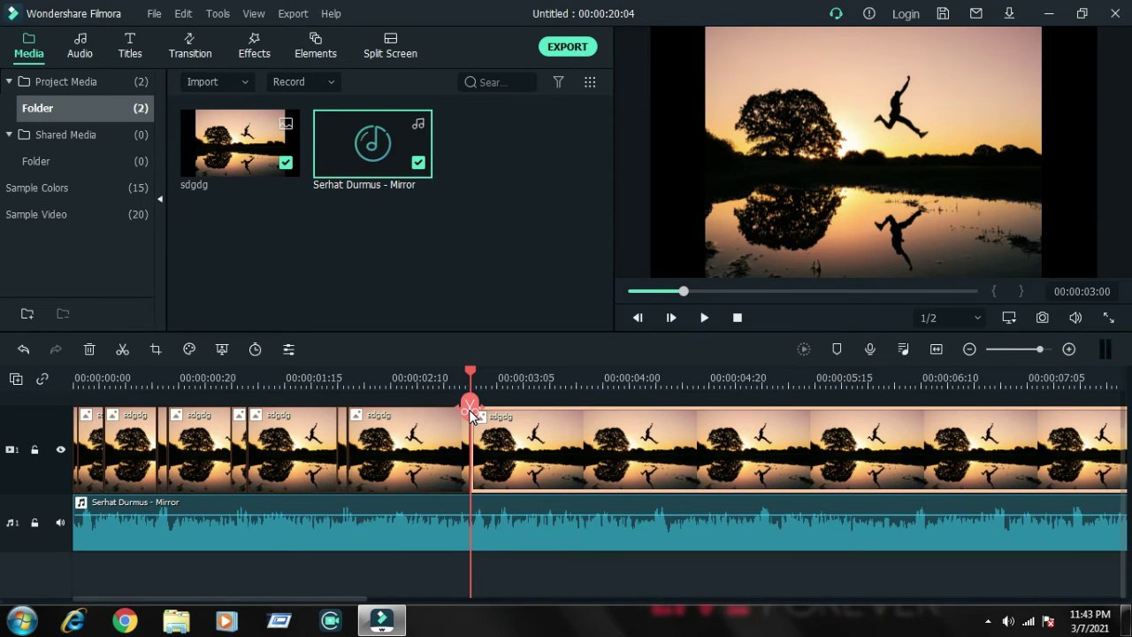
left_click_drag(478, 414, 484, 413)
left_click(480, 409)
- Apply a zoom-out Pan & Zoom with a 499 x 374 start frame to the two-frame segment ending at 00:00:03:02
left_click(474, 449)
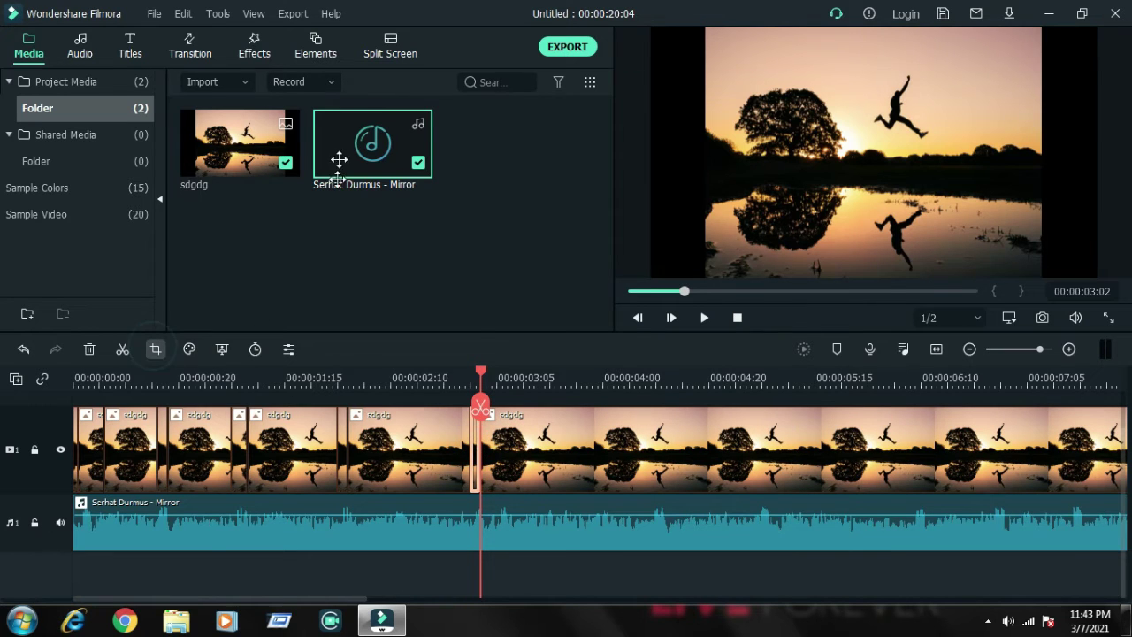
left_click(307, 42)
left_click(768, 472)
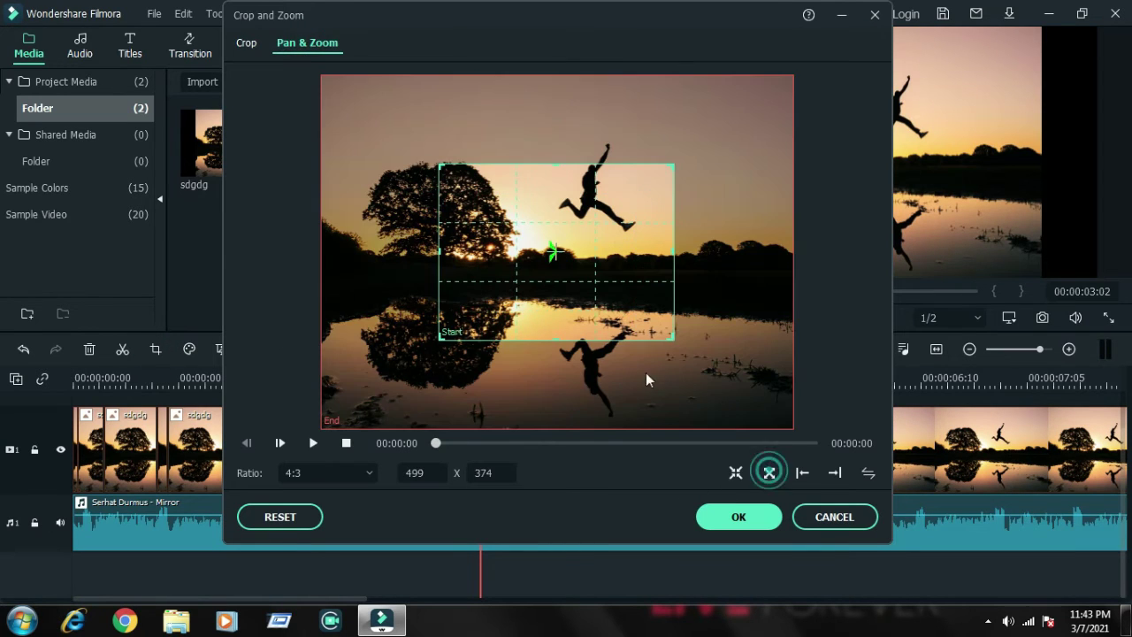
left_click(735, 518)
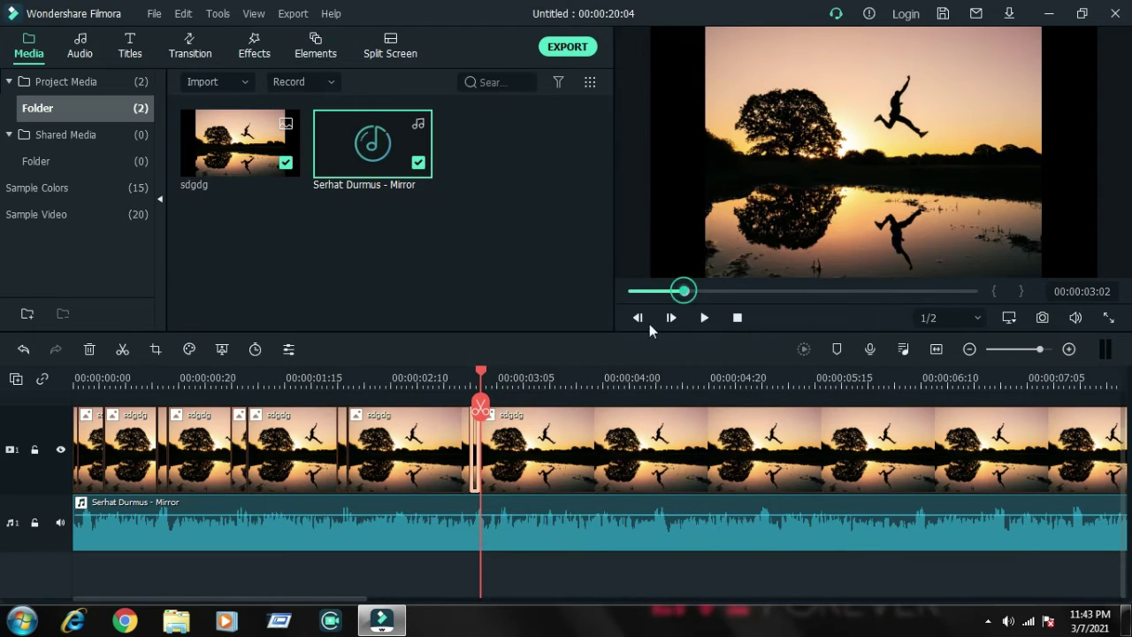
- Advance to the following beat and split the long image clip at 00:00:03:05 and 00:00:03:08
key("Right")
key("Right")
key("Right")
key("Right")
key("Right")
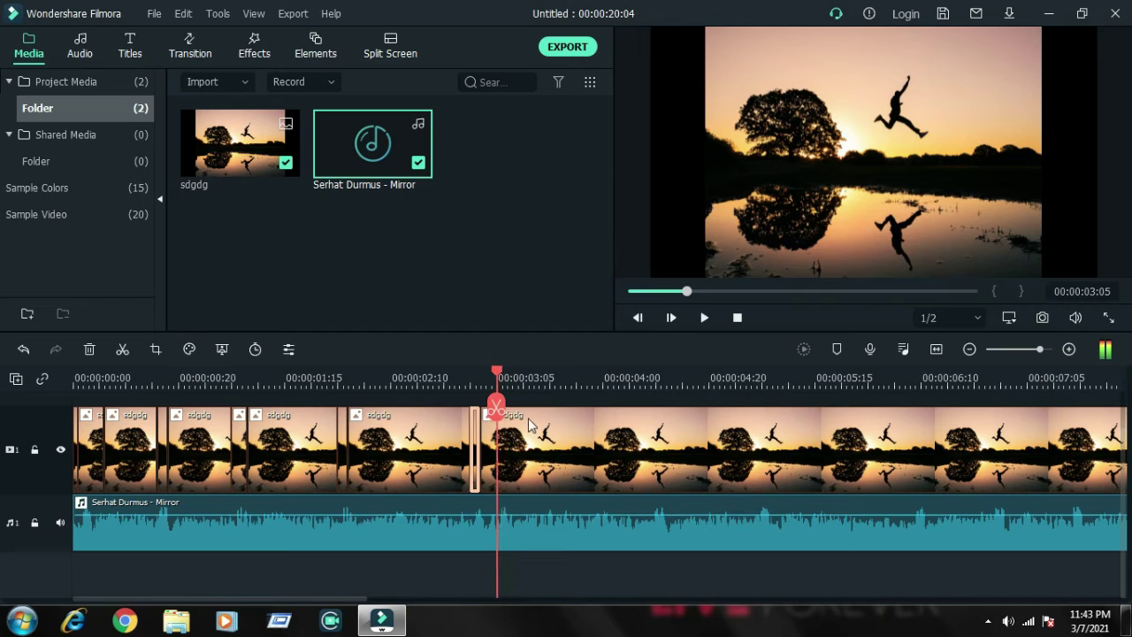
left_click(497, 409)
key("Right")
key("Right")
left_click(512, 407)
- Apply a zoom-out Pan & Zoom to the three-frame segment ending at 00:00:03:08, moving its start frame slightly down and right
left_click(504, 439)
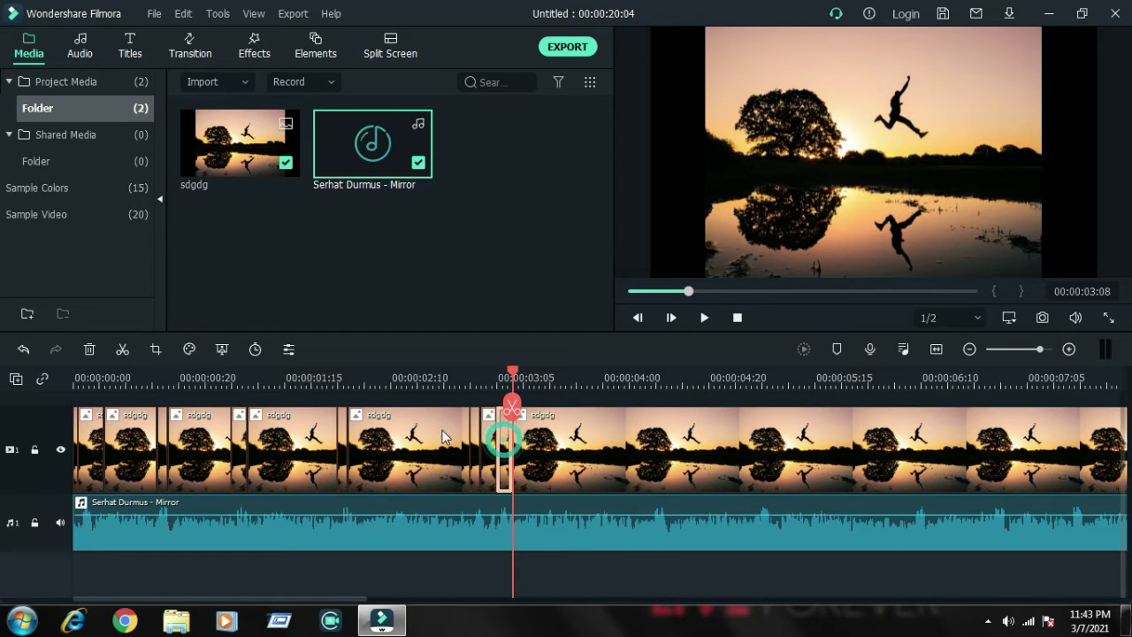
left_click(159, 350)
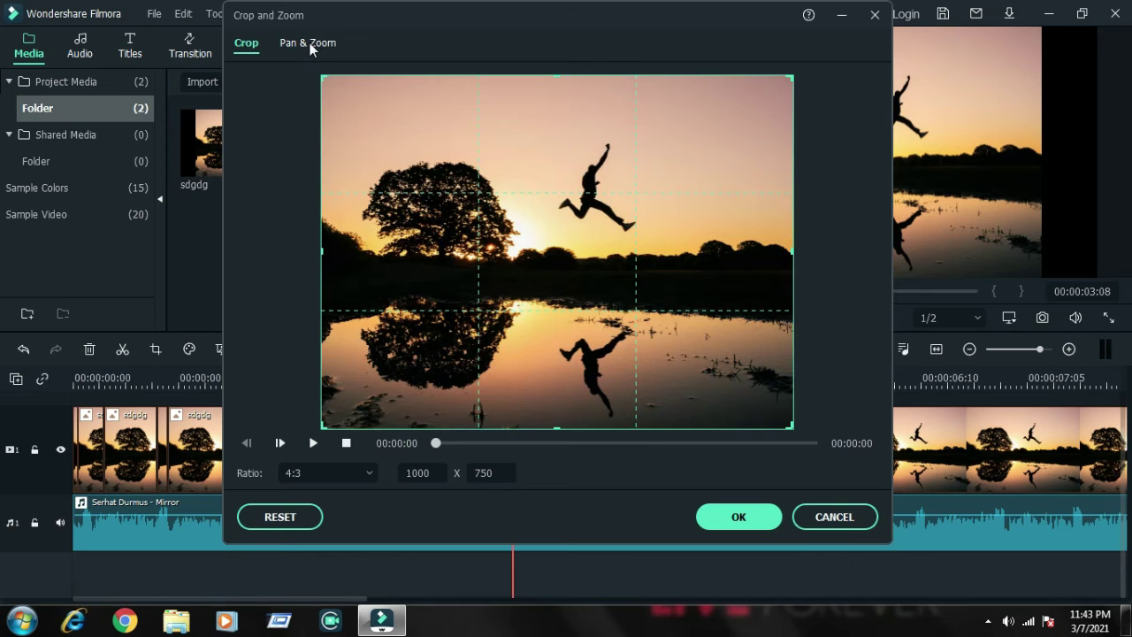
left_click(307, 42)
left_click(768, 473)
left_click_drag(563, 281, 581, 293)
left_click(739, 516)
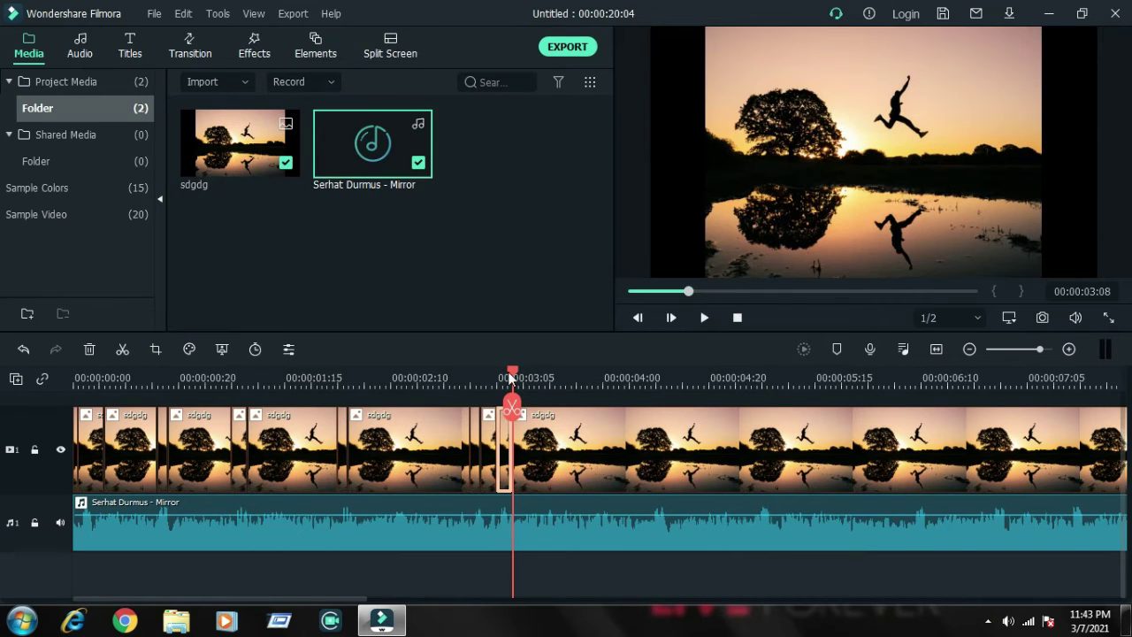
- Replay the latest zooms and step frame by frame through the music up to about 00:00:04:01 to pinpoint the next beat
left_click_drag(515, 371, 480, 374)
left_click(453, 375)
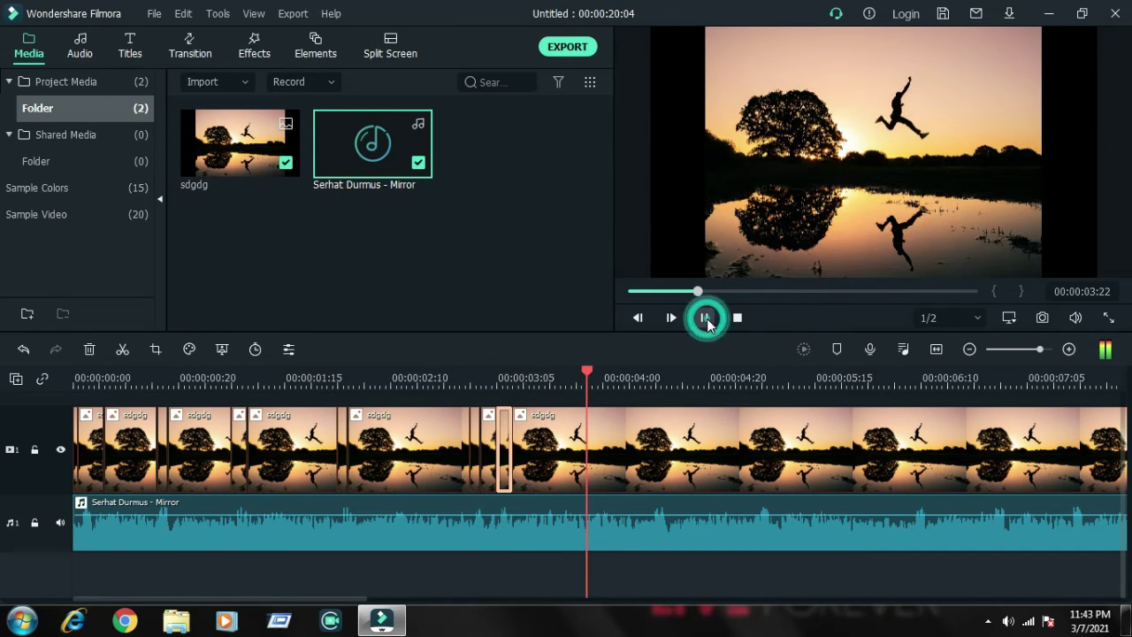
left_click(707, 321)
key("Left")
key("Left")
key("Left")
key("Left")
key("Left")
key("Left")
key("Left")
key("Right")
key("Right")
key("Right")
key("Right")
key("Right")
key("Right")
key("Right")
key("Right")
key("Right")
key("Right")
key("Right")
key("Right")
key("Right")
key("Right")
key("Right")
key("Right")
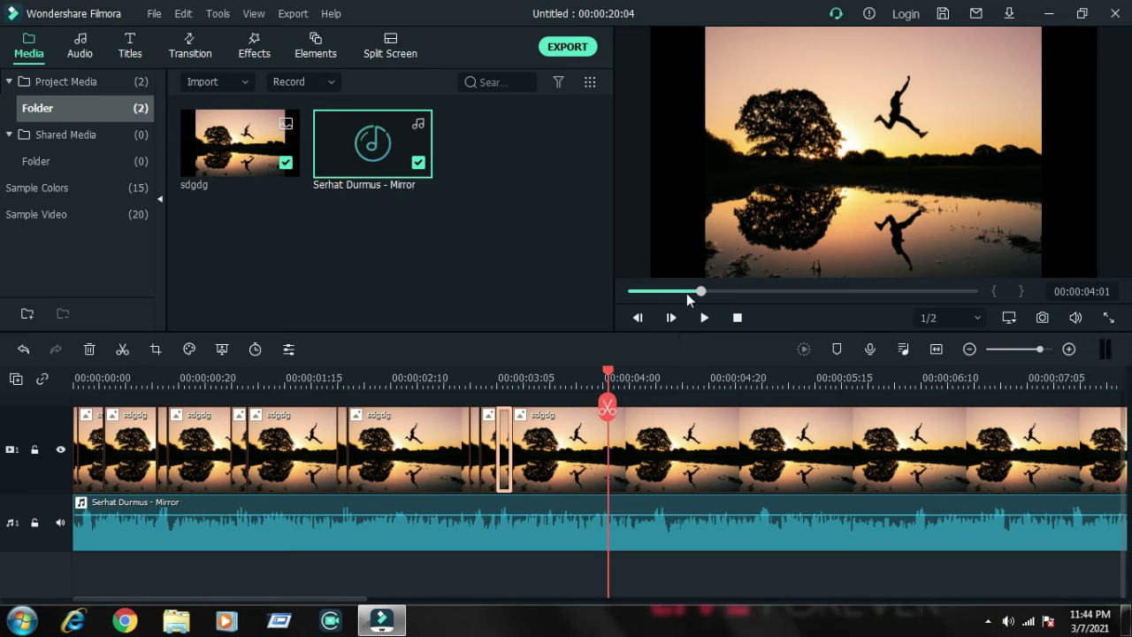
left_click_drag(698, 292, 691, 292)
left_click(704, 319)
left_click(703, 320)
key("Left")
key("Left")
key("Left")
key("Left")
key("Left")
key("Left")
key("Left")
key("Left")
key("Left")
key("Left")
key("Left")
key("Left")
key("Left")
key("Left")
key("Left")
key("Left")
key("Right")
key("Right")
key("Right")
key("Right")
key("Right")
key("Right")
key("Right")
key("Right")
key("Right")
key("Right")
key("Right")
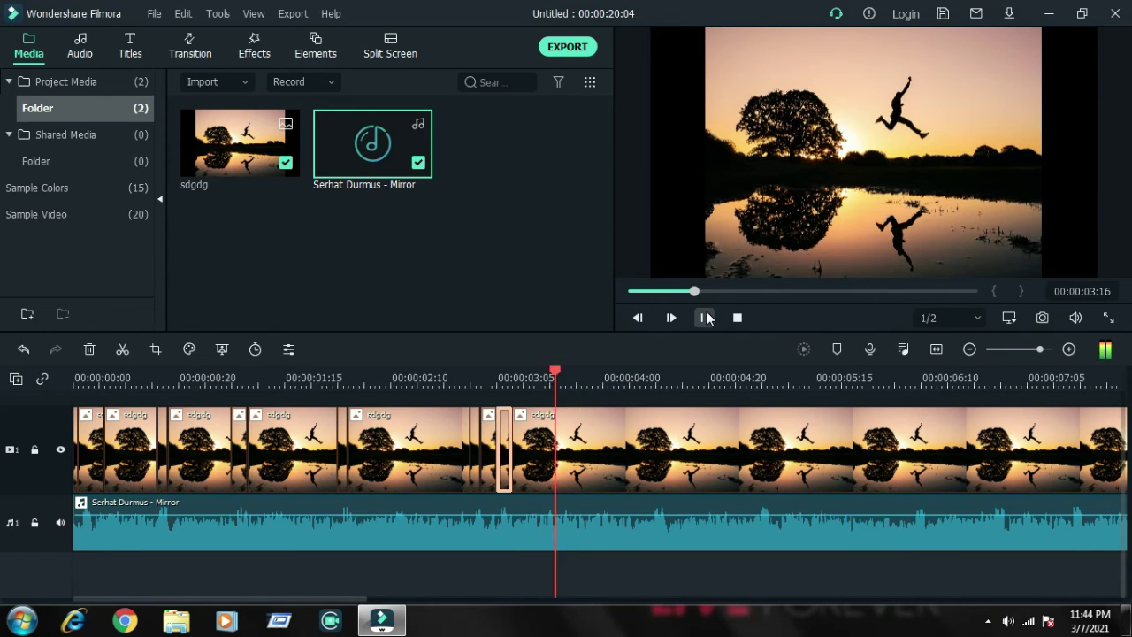
- Split the long image clip at the beat two frames before 00:00:04:01 and again at 00:00:04:01
left_click(700, 317)
left_click_drag(625, 369, 603, 368)
key("ctrl+b")
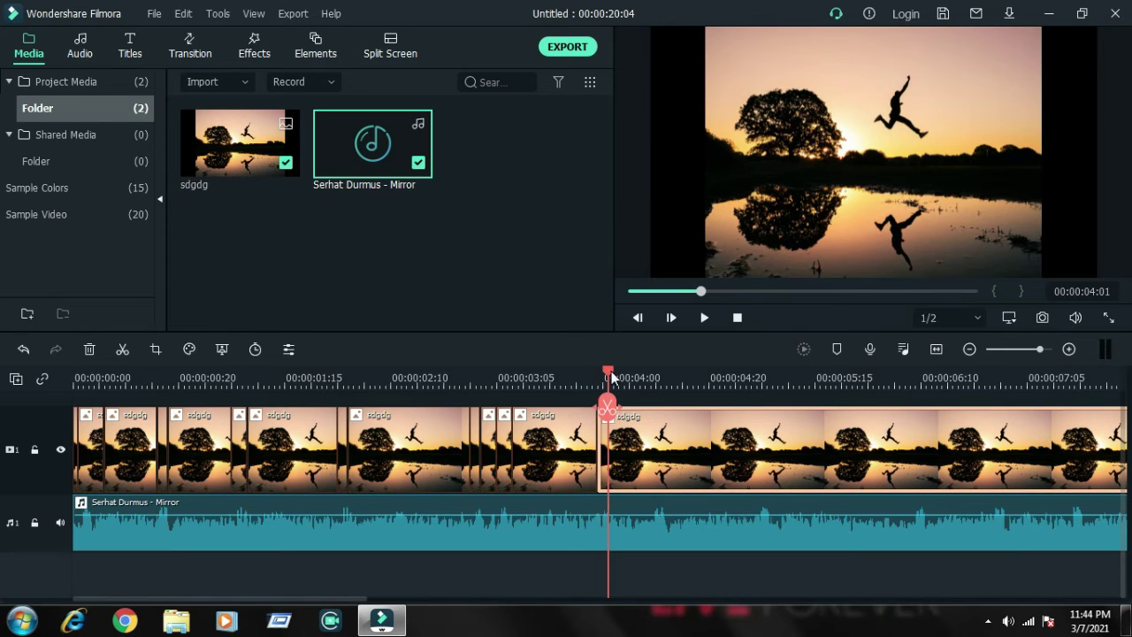
- Apply a zoom-out Pan & Zoom to the short segment ending at 00:00:04:01, moving its start frame slightly down and right
left_click(155, 349)
left_click(305, 42)
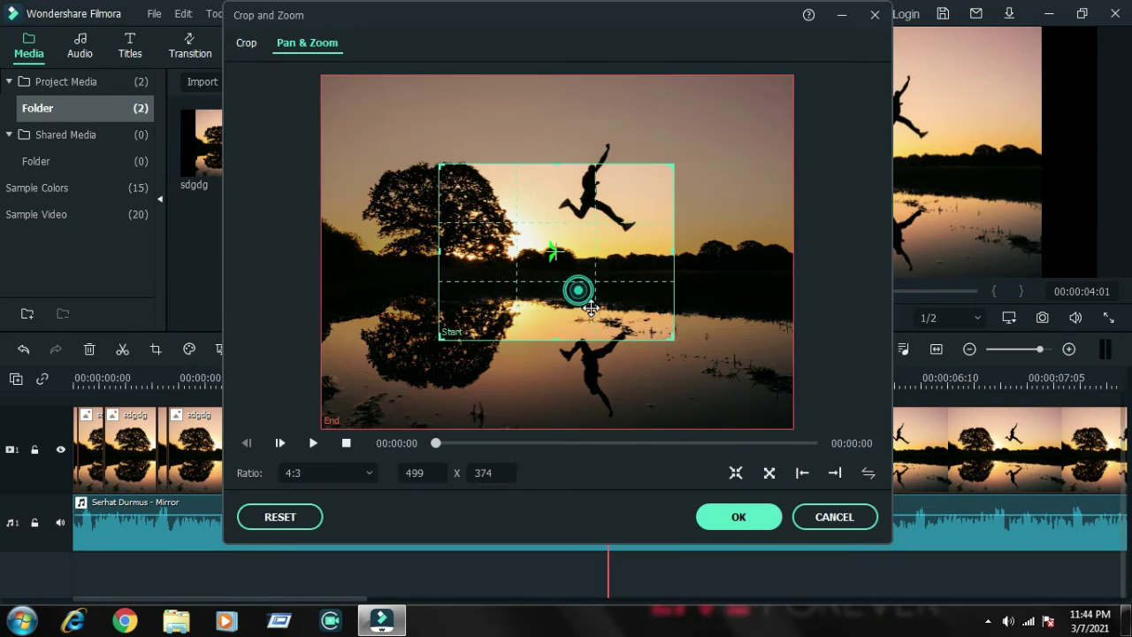
left_click_drag(579, 290, 592, 311)
left_click(739, 516)
- Replay the latest zoom, find the next beat after 00:00:04:01 and split the long image clip just before and just after it
left_click_drag(607, 372, 598, 372)
left_click(706, 316)
left_click_drag(691, 373, 667, 376)
left_click(655, 407)
left_click(667, 407)
- Apply a zoom-out Pan & Zoom to the short segment cut at the first beat after 00:00:04:01
left_click(156, 350)
left_click(308, 42)
left_click(739, 517)
- Play on from the latest zoom and step frame by frame through the music to pinpoint the following beat
left_click(705, 318)
left_click(704, 318)
key("Left")
key("Left")
key("Left")
key("Left")
key("Left")
key("Left")
key("Left")
key("Left")
key("Right")
key("Left")
- Split the long image clip at the pinpointed beat and again three frames further on
left_click(722, 455)
left_click(700, 407)
key("Right")
key("Right")
key("Right")
key("ctrl+b")
- Apply a zoom-out Pan & Zoom to the new three-frame beat segment
left_click(155, 349)
left_click(295, 43)
left_click(735, 516)
- Play past the three-frame segment and step back and forth frame by frame around the next beat in the music
left_click(704, 318)
left_click(703, 325)
left_click(703, 325)
left_click(703, 325)
left_click(703, 321)
left_click(704, 320)
key("Left")
key("Left")
key("Left")
key("Left")
key("Left")
key("Left")
key("Left")
key("Left")
key("Left")
key("Left")
key("Left")
key("Left")
key("Left")
key("Left")
key("Left")
key("Left")
key("Right")
key("Right")
key("Right")
key("Right")
key("Right")
key("Right")
key("Right")
key("Right")
- Return to the earlier beats, step through the frames and replay up to about 00:00:05:05 to check the beat timing
left_click_drag(913, 382, 317, 386)
key("Left")
key("Left")
key("Left")
key("Left")
key("Left")
key("Left")
key("Left")
key("Left")
key("Right")
key("Right")
key("Right")
key("Right")
key("Right")
key("Right")
key("Right")
key("Right")
key("Right")
key("Right")
key("Right")
key("Right")
key("Right")
key("Right")
key("Right")
key("Right")
key("Right")
key("Right")
key("Right")
key("Right")
left_click(246, 379)
left_click(704, 318)
left_click(706, 318)
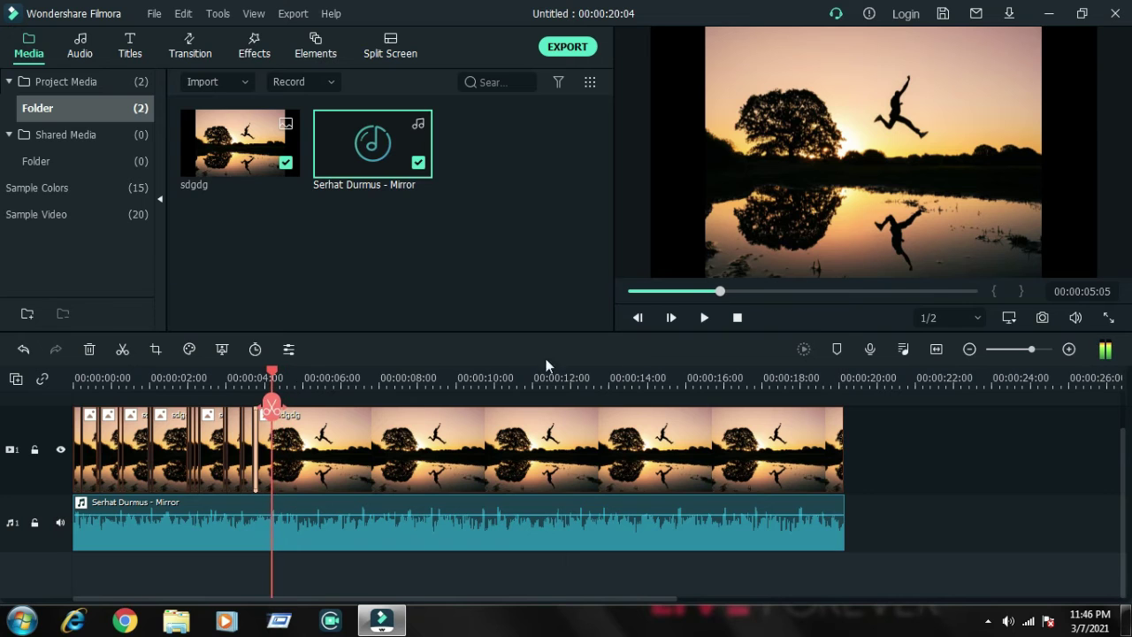
- Apply a zoom-out Pan & Zoom to the short beat segment near 00:00:05:05
left_click(155, 349)
left_click(321, 49)
left_click(739, 517)
- Play on to the next beat and split the image clip just before and at 00:00:06:08
left_click(704, 318)
left_click(705, 320)
mouse_move(300, 371)
left_mouse_down()
mouse_move(283, 376)
mouse_move(336, 376)
mouse_move(320, 376)
left_mouse_up()
left_click(322, 411)
left_click_drag(323, 420, 315, 408)
left_click(315, 408)
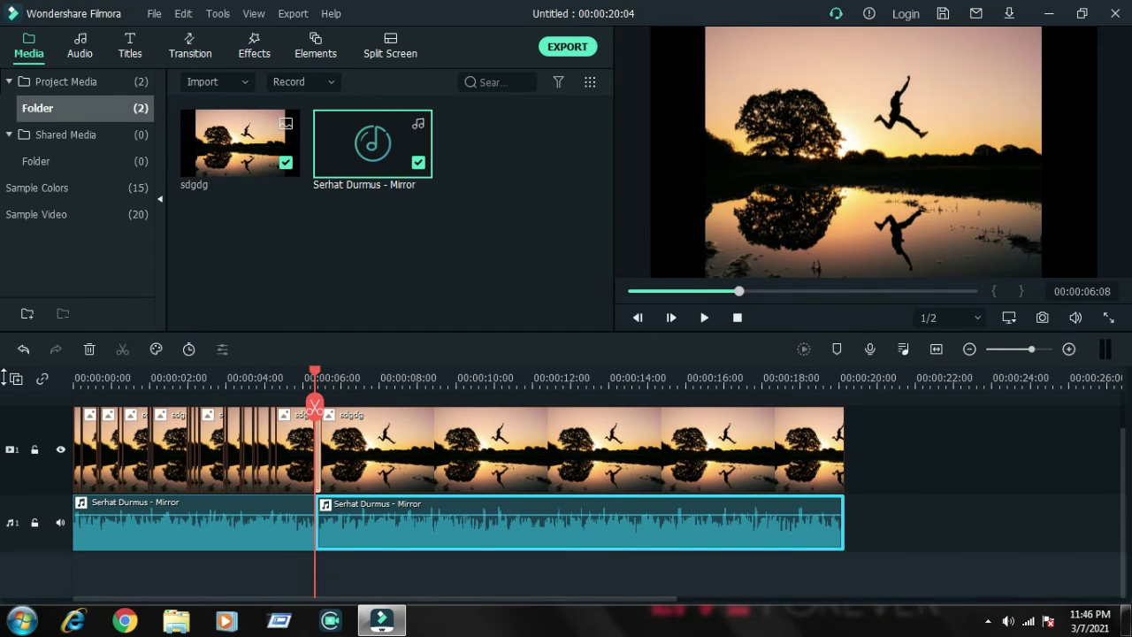
- Apply a zoom-out Pan & Zoom to the short image segment at 00:00:06:08
left_click(311, 469)
left_click(156, 349)
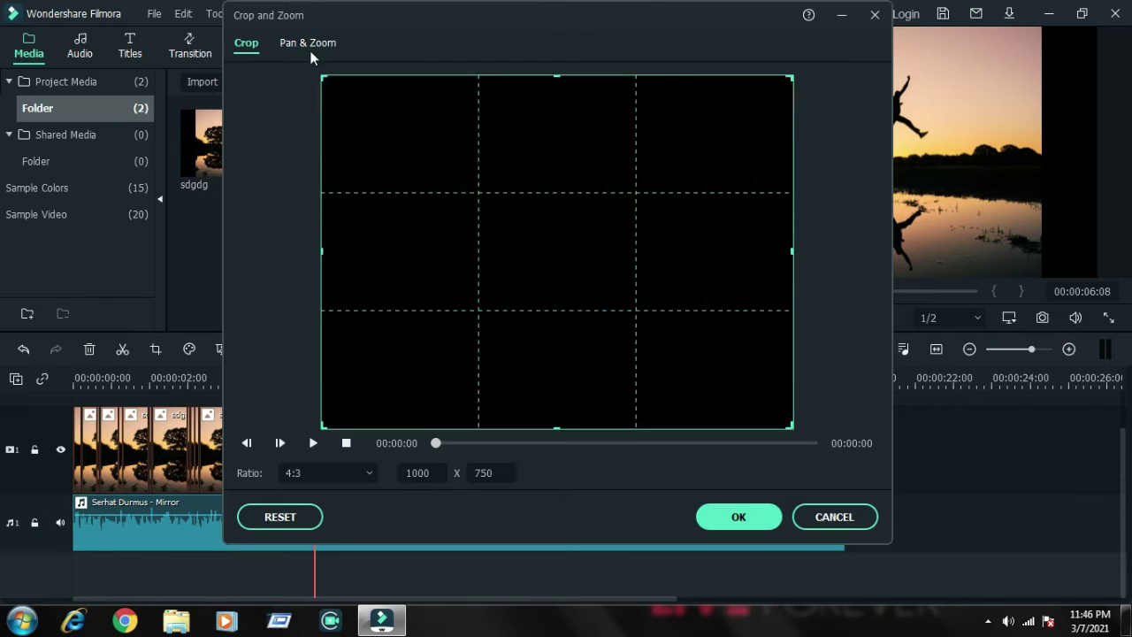
left_click(309, 46)
left_click(704, 524)
- Play on to the next beat and split the long image clip on both sides of it, just before 00:00:07:02
left_click(706, 317)
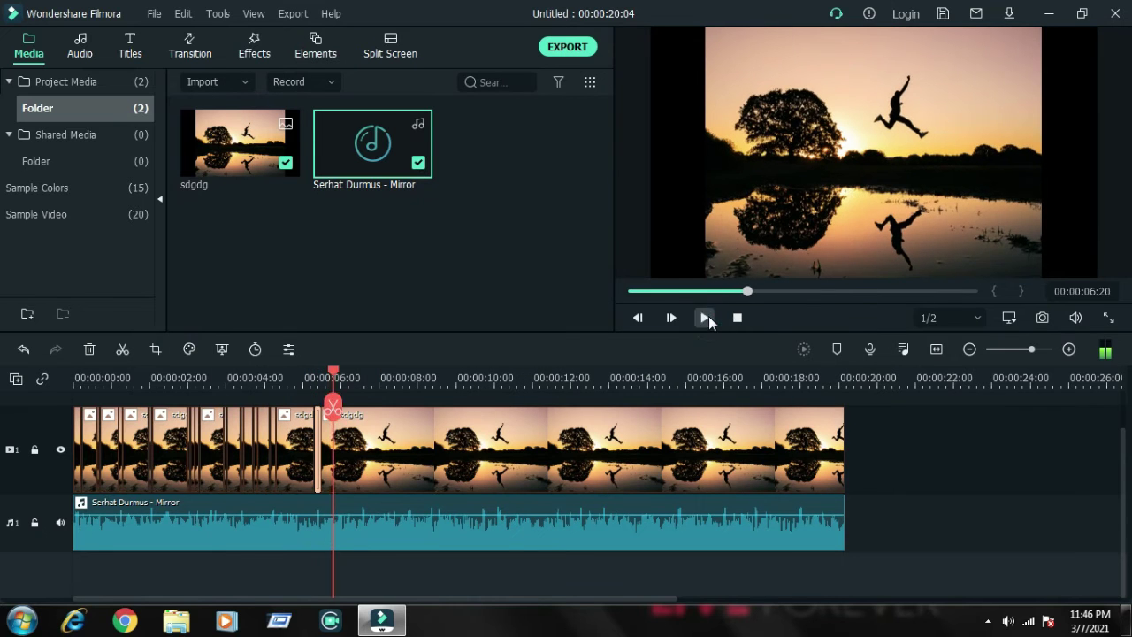
left_click(329, 372)
left_click_drag(326, 387, 342, 390)
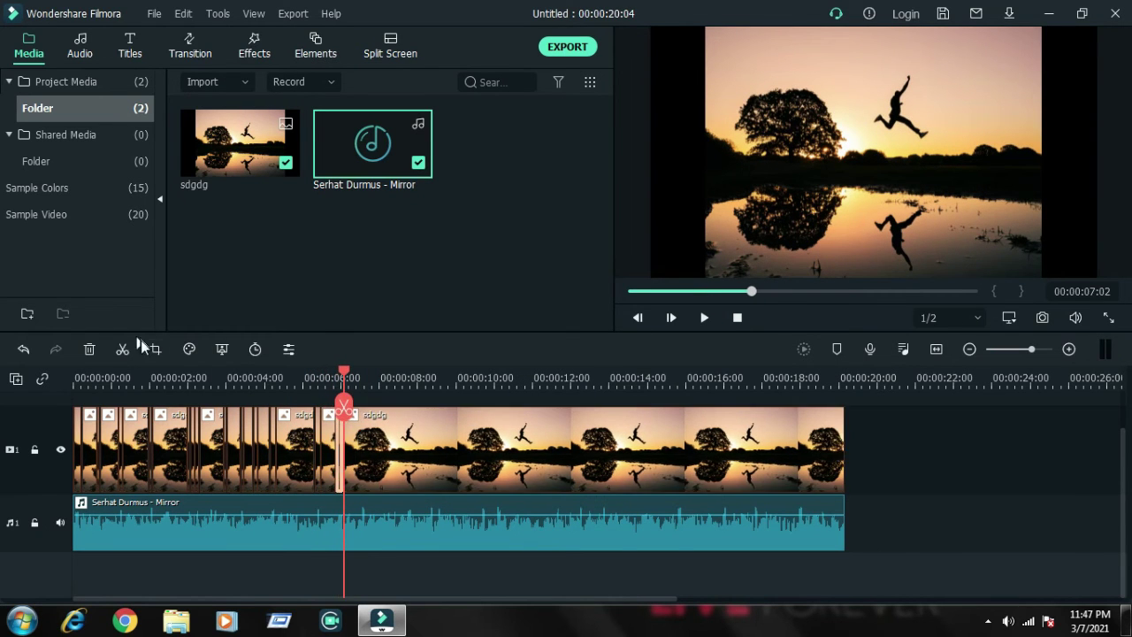
- Apply a zoom-out Pan & Zoom to the short segment just before 00:00:07:02
left_click(155, 348)
left_click(313, 44)
left_click(738, 517)
- Play on to the following beat and split the long image clip there and again at 00:00:07:18
left_click(705, 317)
left_click(363, 372)
left_click(359, 372)
left_click(386, 456)
key("ctrl+b")
key("space")
key("space")
key("ctrl+b")
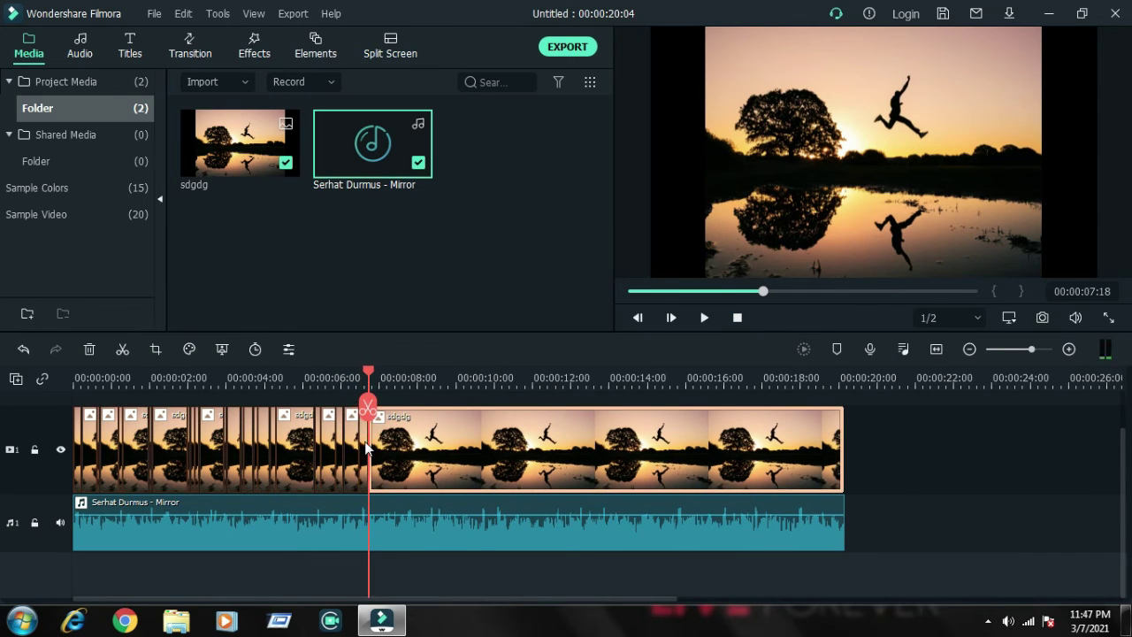
- Apply a zoom-out Pan & Zoom to the short segment ending at 00:00:07:18
left_click(155, 348)
left_click(314, 44)
left_click(738, 516)
- Replay the latest zoom, find the next beat and split the long image clip on both sides of it, near 00:00:08:11
left_click(354, 372)
left_click(704, 317)
mouse_move(402, 374)
left_mouse_down()
mouse_move(384, 374)
mouse_move(397, 378)
left_mouse_up()
left_click(407, 458)
key("ctrl+b")
left_click(398, 445)
key("ctrl+b")
- Apply a zoom-out Pan & Zoom to the short segment just before 00:00:08:11
left_click(391, 477)
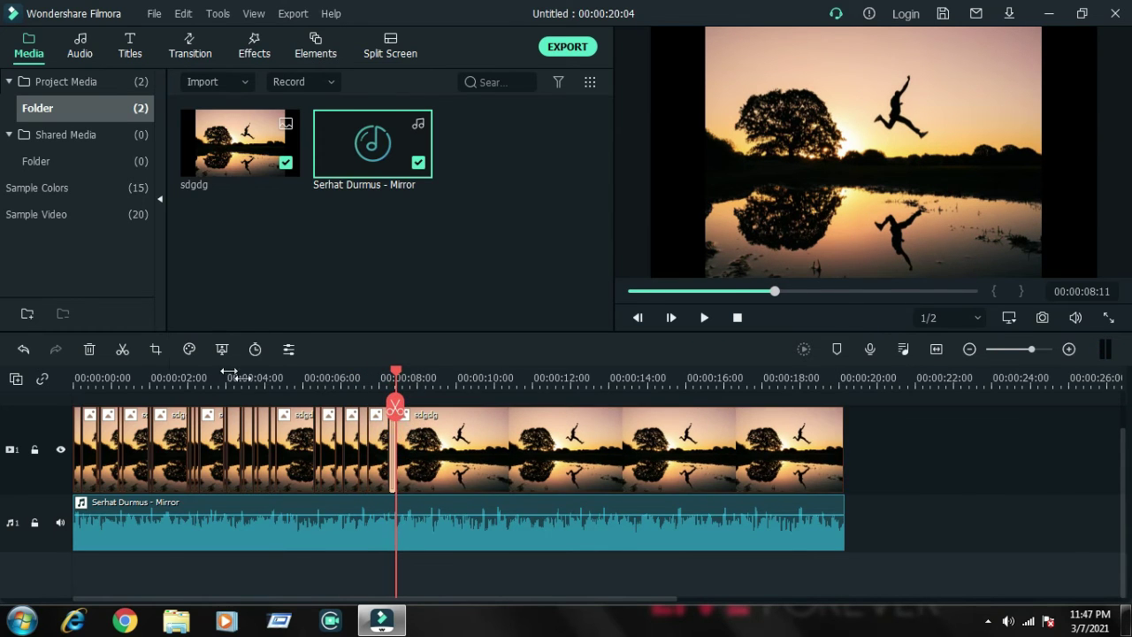
left_click(155, 349)
left_click(308, 43)
left_click(737, 515)
- Play on past 00:00:09:06 to the next beat and split the long image clip around it, up to 00:00:09:12
left_click(704, 317)
left_click(699, 318)
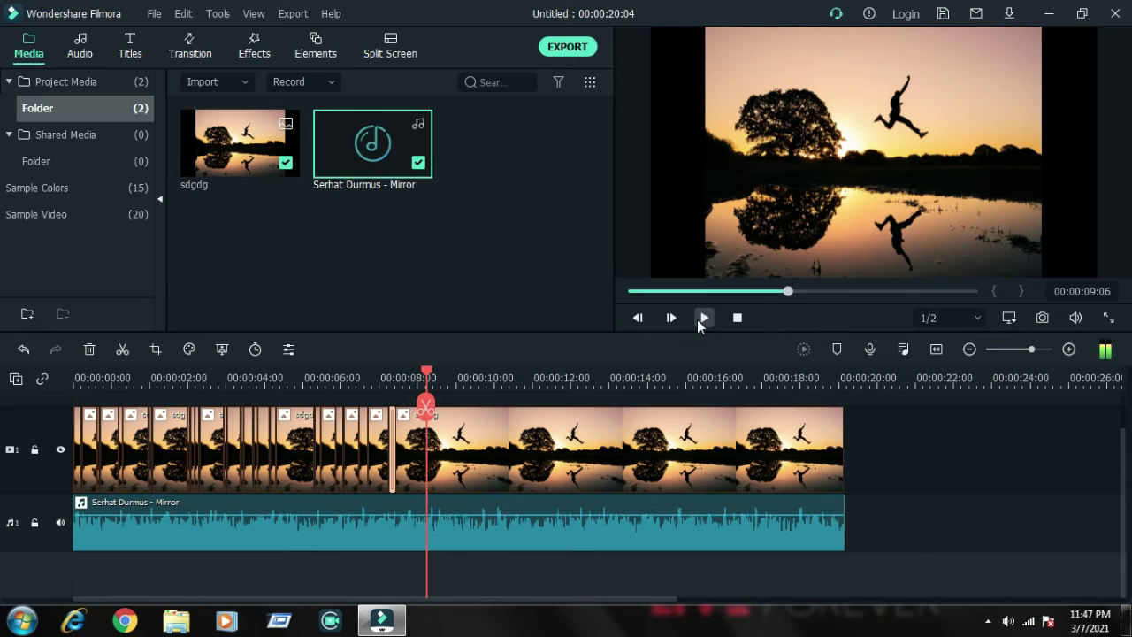
left_click(463, 443)
left_click(435, 407)
- Apply a zoom-out Pan & Zoom to the short segment at 00:00:09:12, with its start frame slightly down and right
left_click(434, 420)
left_click(306, 43)
left_click(771, 474)
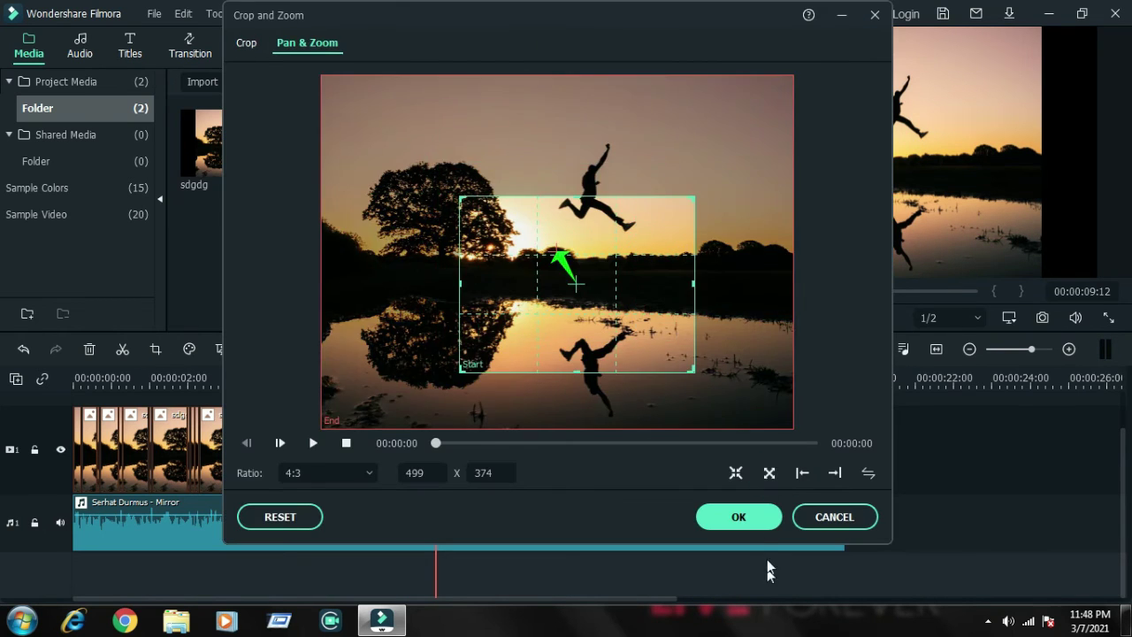
left_click(738, 515)
- Replay the latest zoom to find the next beat and split the long image clip at 00:00:09:16
left_click_drag(792, 291, 782, 291)
left_click(706, 317)
left_click(442, 447)
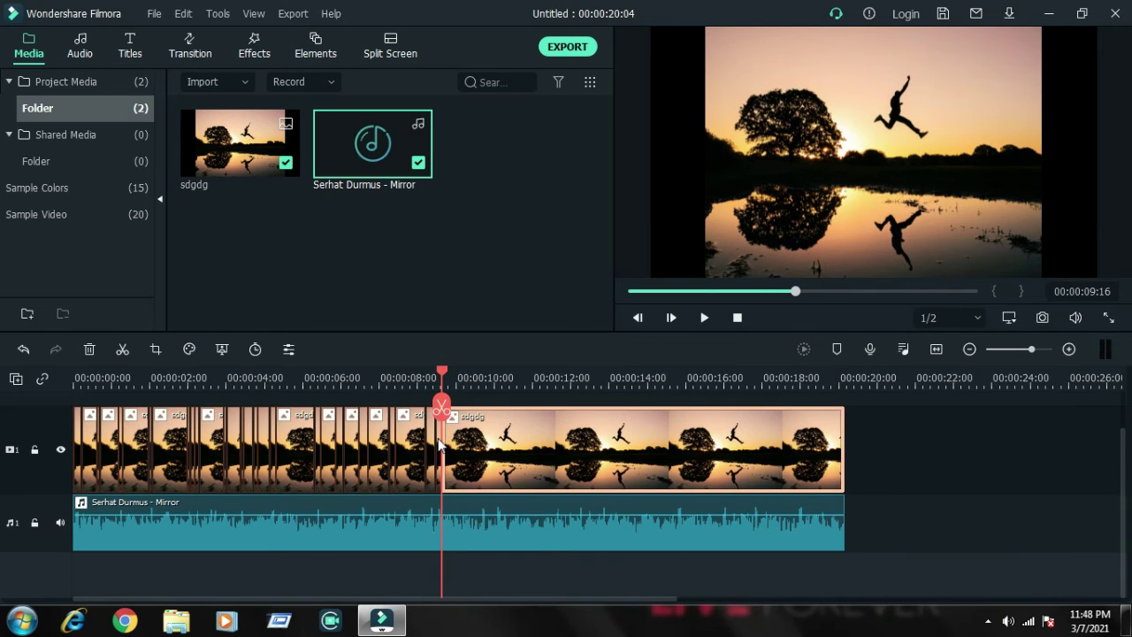
- Apply a zoom-out Pan & Zoom to the short segment ending at 00:00:09:16
left_click(157, 350)
left_click(770, 475)
left_click(729, 522)
- Play on to the next beat and split the long image clip at 00:00:10:16 and again a few frames further on
left_click(440, 369)
left_click(706, 317)
left_click(706, 317)
left_click_drag(496, 371, 481, 375)
left_click(487, 410)
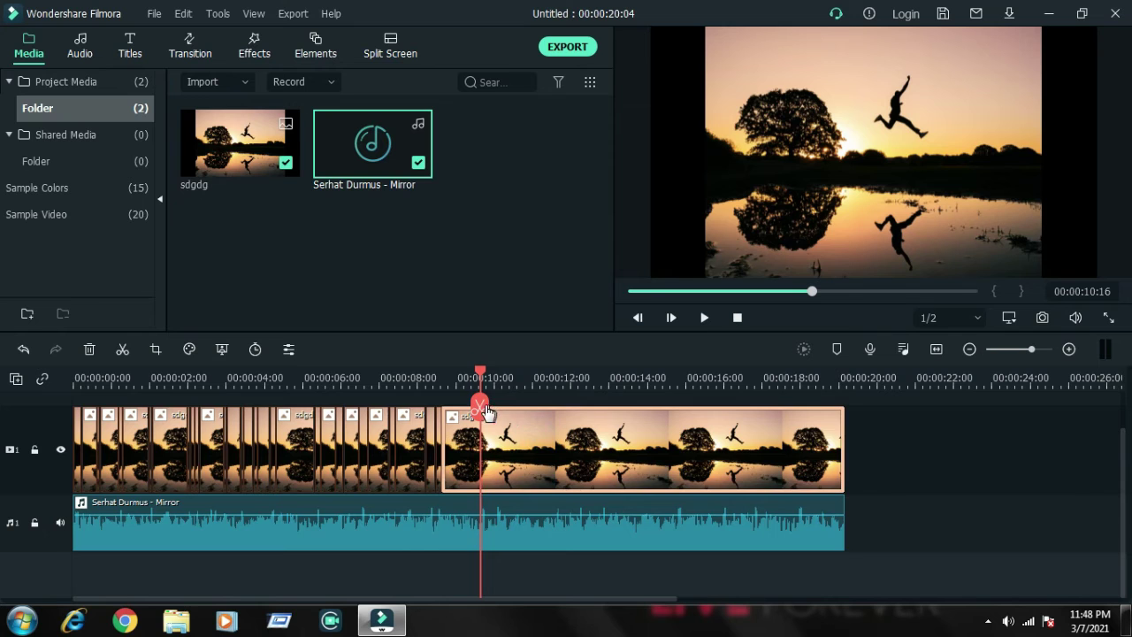
key("space")
key("space")
left_click(488, 410)
- Apply a zoom-out Pan & Zoom to the short segment starting at 00:00:10:16
left_click(485, 449)
left_click(157, 349)
left_click(769, 474)
left_click(739, 517)
- Split the long image clip around the next beat, at about 00:00:11:01 and a few frames further on
left_click_drag(493, 374, 503, 374)
left_click(496, 409)
left_click(503, 406)
- Apply a zoom-out Pan & Zoom to the short segment starting at about 00:00:11:01
left_click(156, 349)
left_click(307, 42)
left_click(769, 473)
left_click(727, 517)
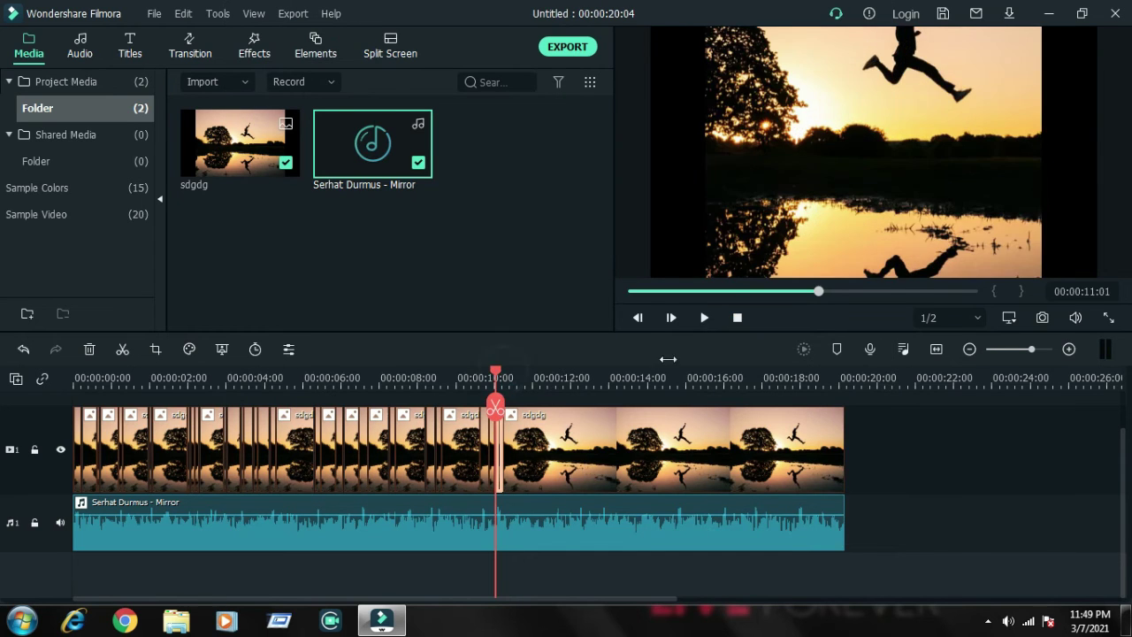
- Play the timeline around 00:00:12:13 and step back a few frames to check the zoom against the beat
left_click(847, 291)
left_click(704, 317)
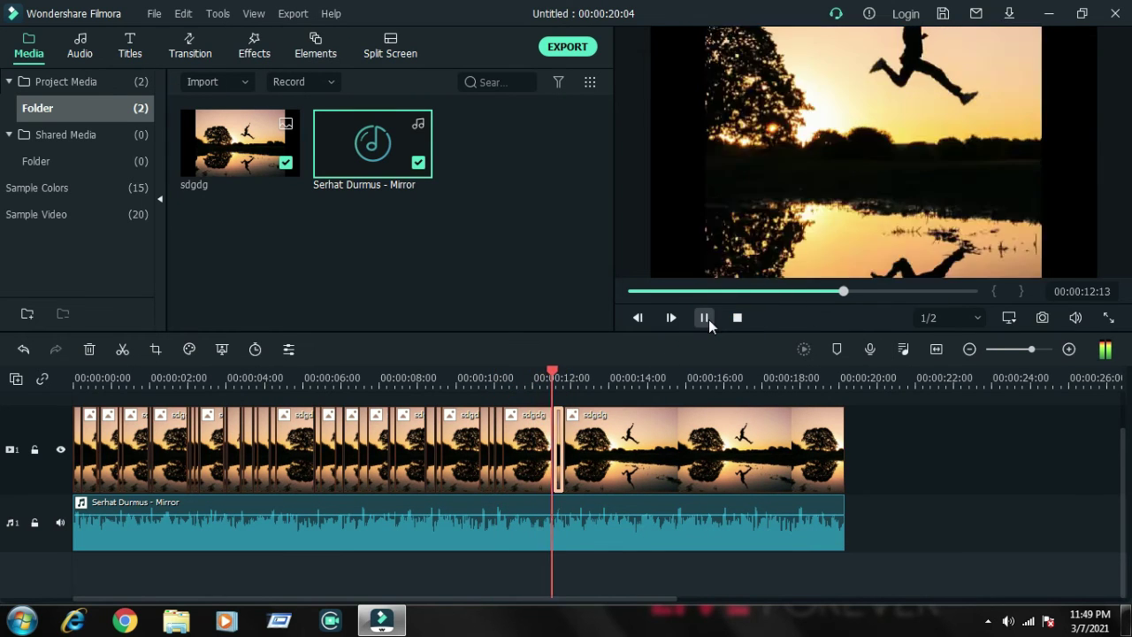
left_click(706, 321)
key("Left")
key("Left")
key("Left")
- Split the remaining long image clip at 00:00:13:05 and again four frames further on
left_click(625, 455)
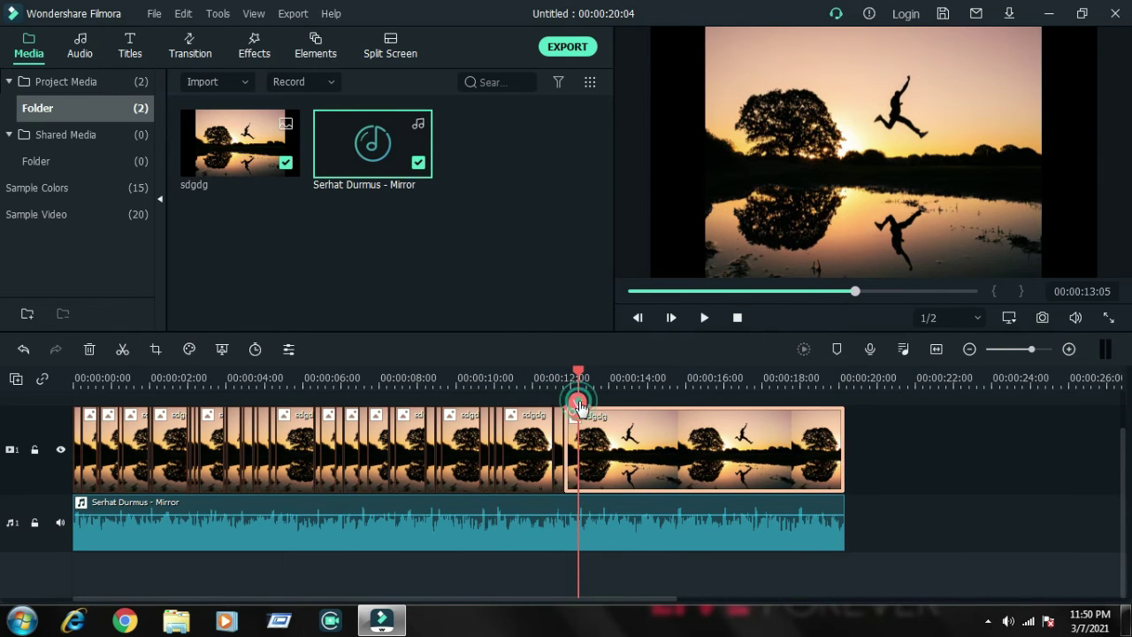
left_click(581, 406)
key("Right")
key("Right")
key("Right")
key("Right")
left_click(584, 406)
- Open the Pan & Zoom settings for the short segment starting at 00:00:13:05
left_click(581, 447)
left_click(154, 349)
left_click(306, 41)
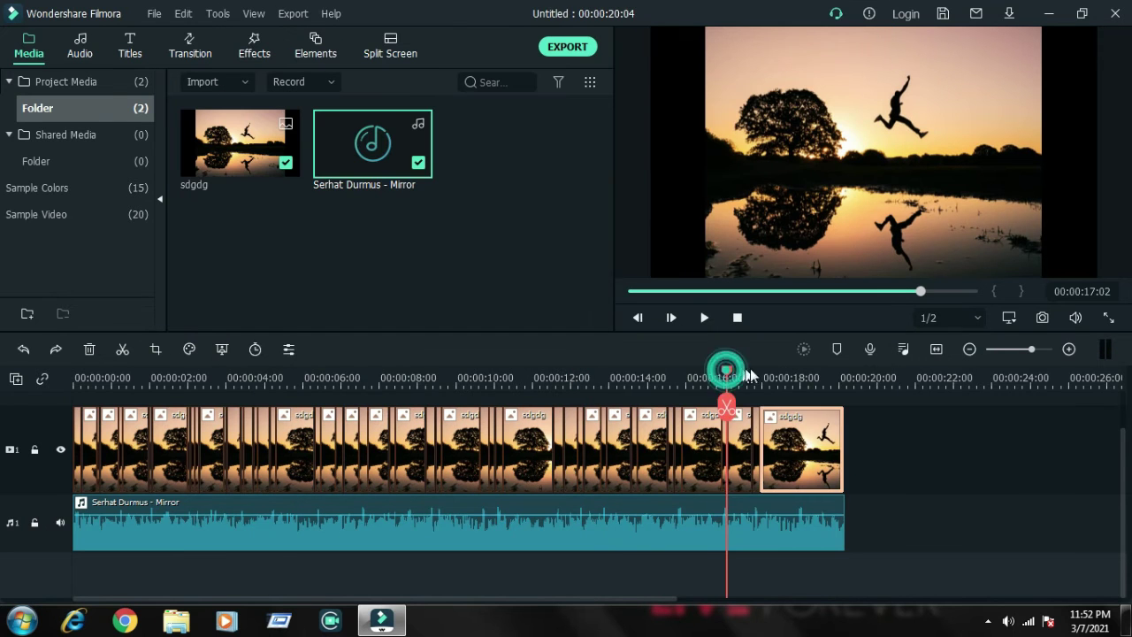
- Split the last image clip around the final beat, at 00:00:18:23 and 00:00:19:04
left_click_drag(748, 375, 800, 368)
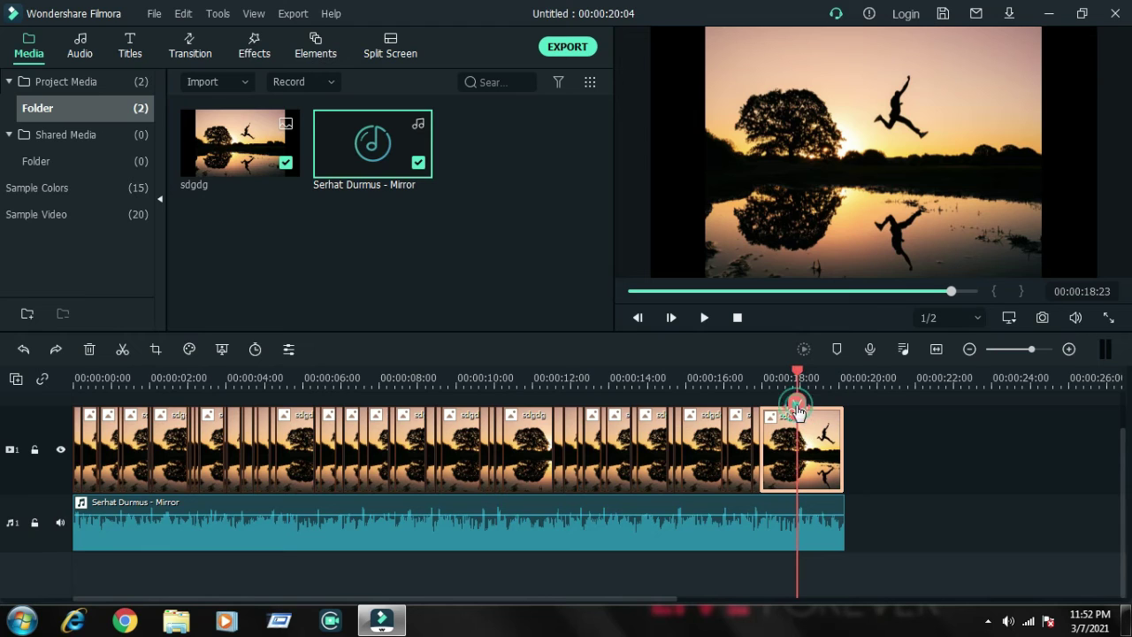
left_click(798, 409)
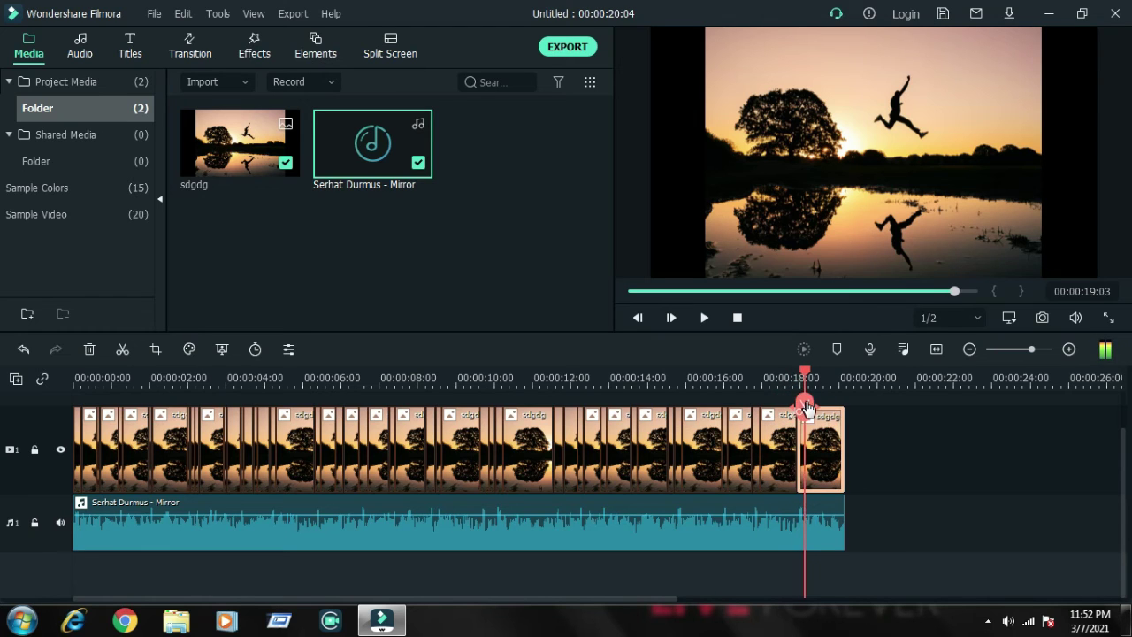
left_click(807, 410)
- Apply a zoom-out Pan & Zoom to the short segment between 00:00:18:23 and 00:00:19:04
left_click(798, 444)
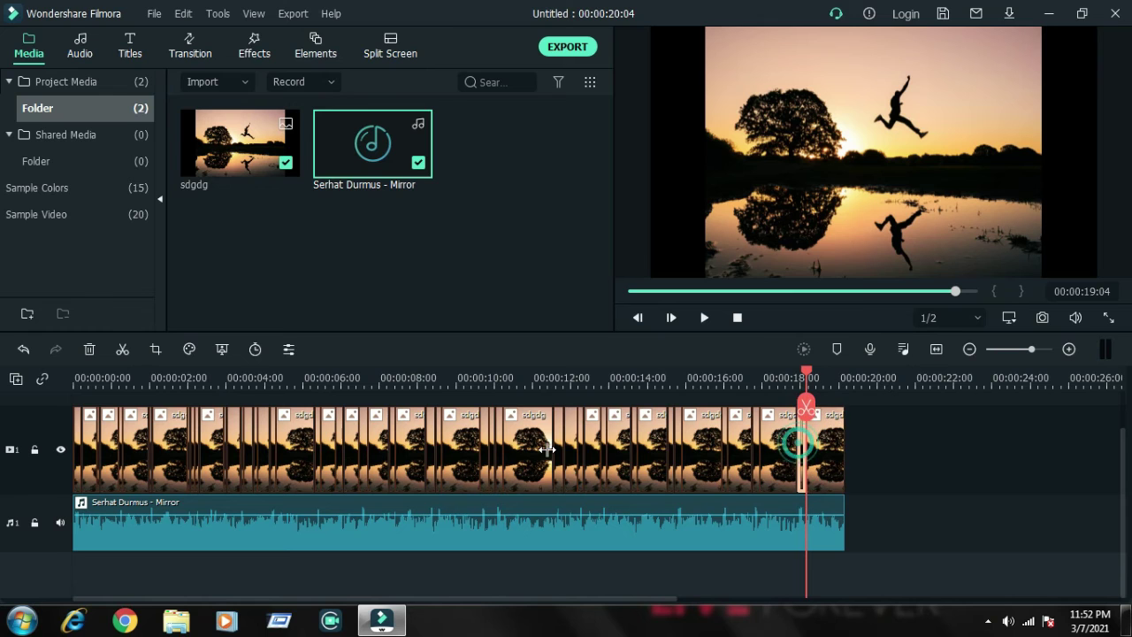
left_click(163, 350)
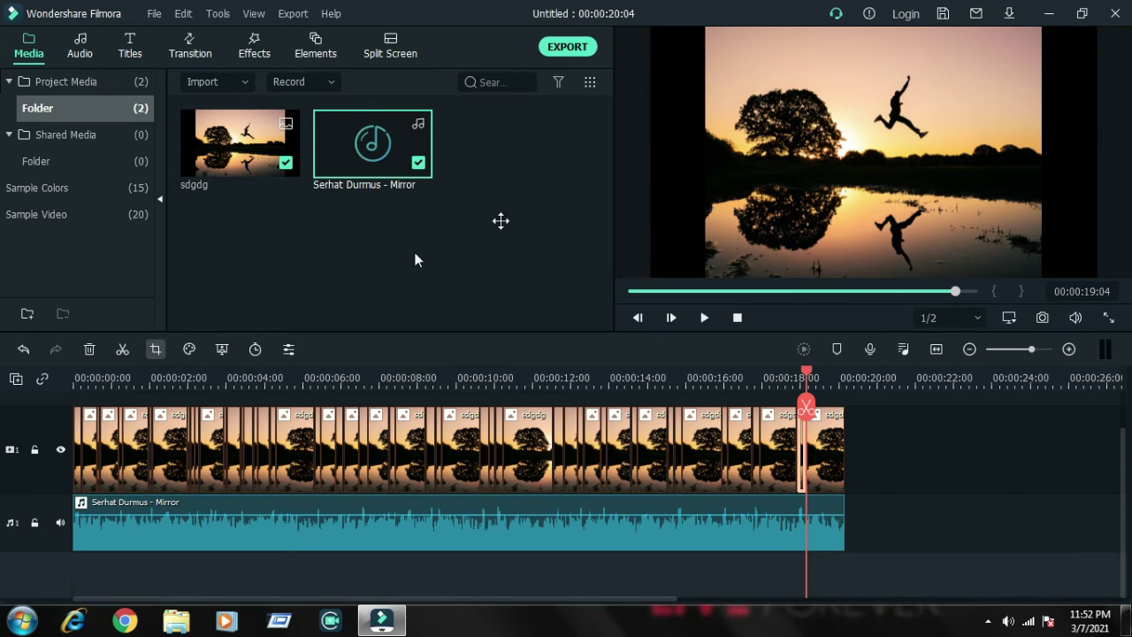
left_click(280, 46)
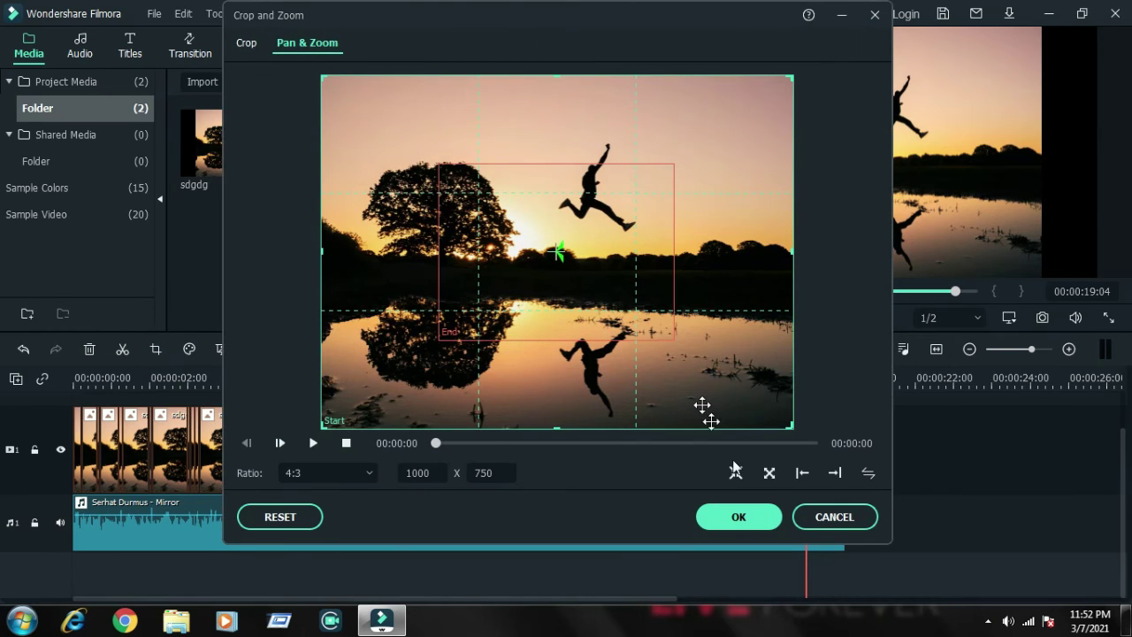
left_click(768, 474)
left_click(748, 515)
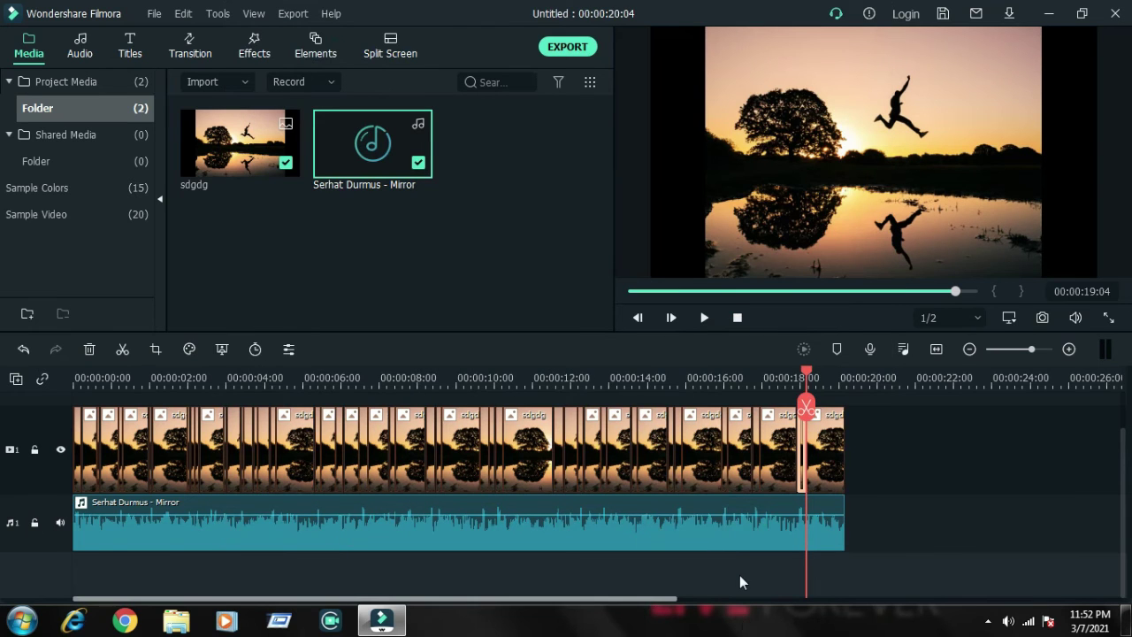
left_click(85, 527)
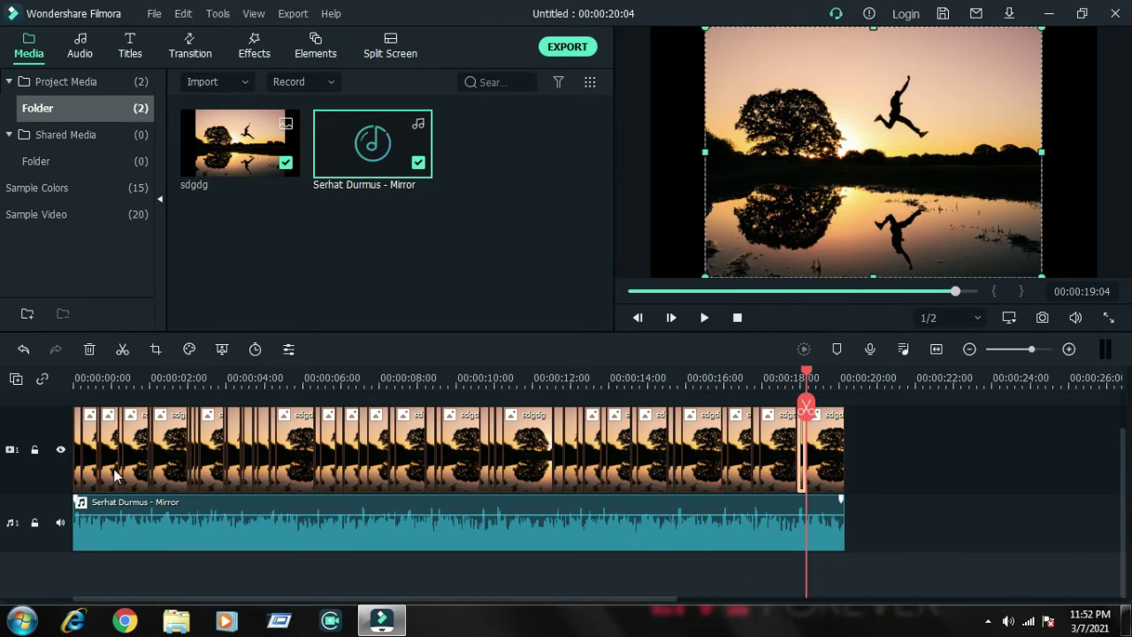
left_click(123, 484)
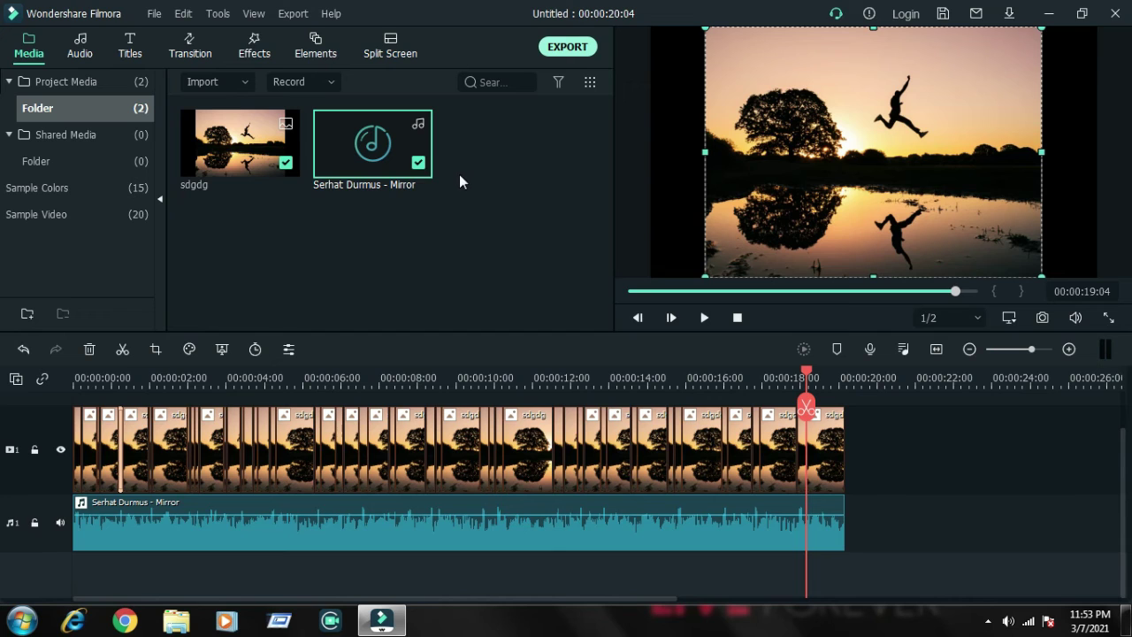
- Export the project as an MP4 named my, with Best quality and a resolution of 1280x720
left_click(559, 47)
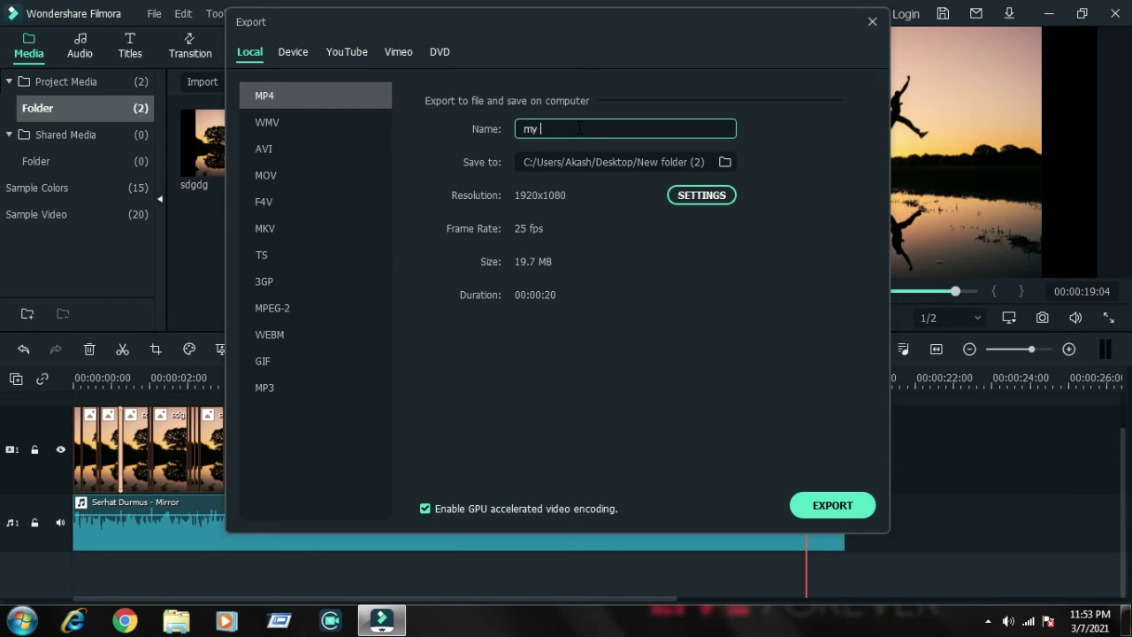
left_click(690, 196)
left_click(579, 213)
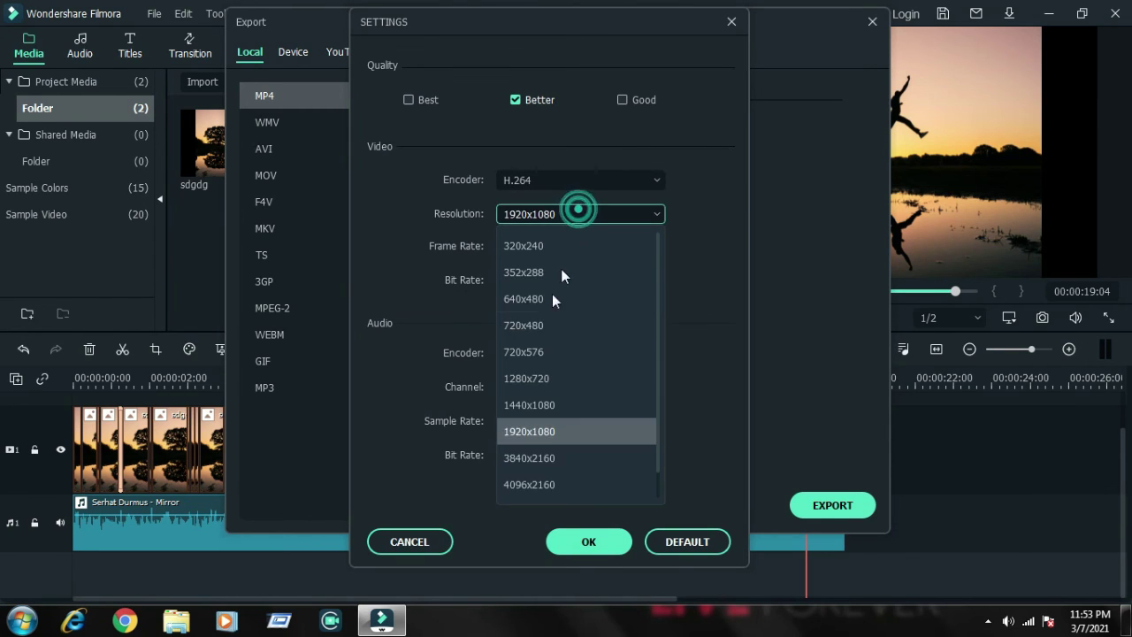
left_click(522, 381)
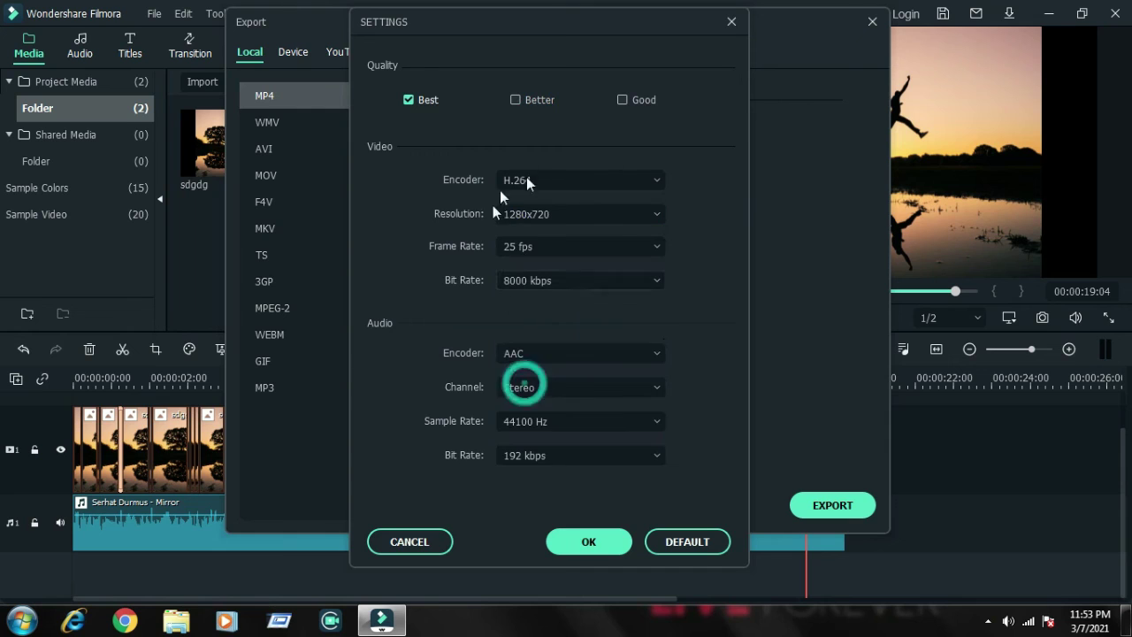
left_click(615, 541)
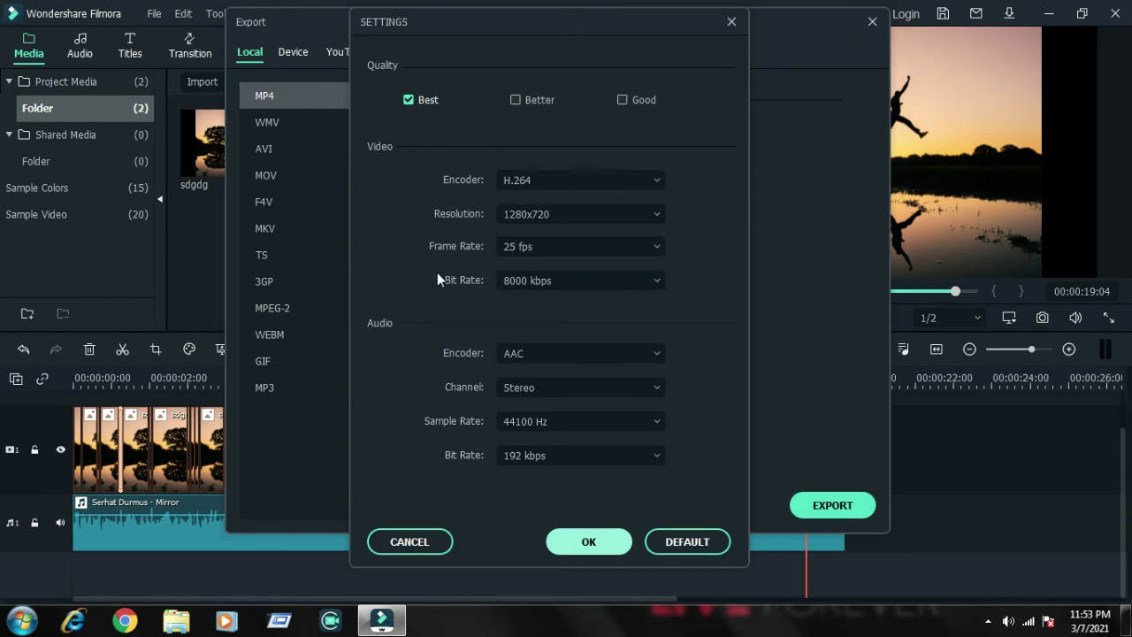
left_click(817, 500)
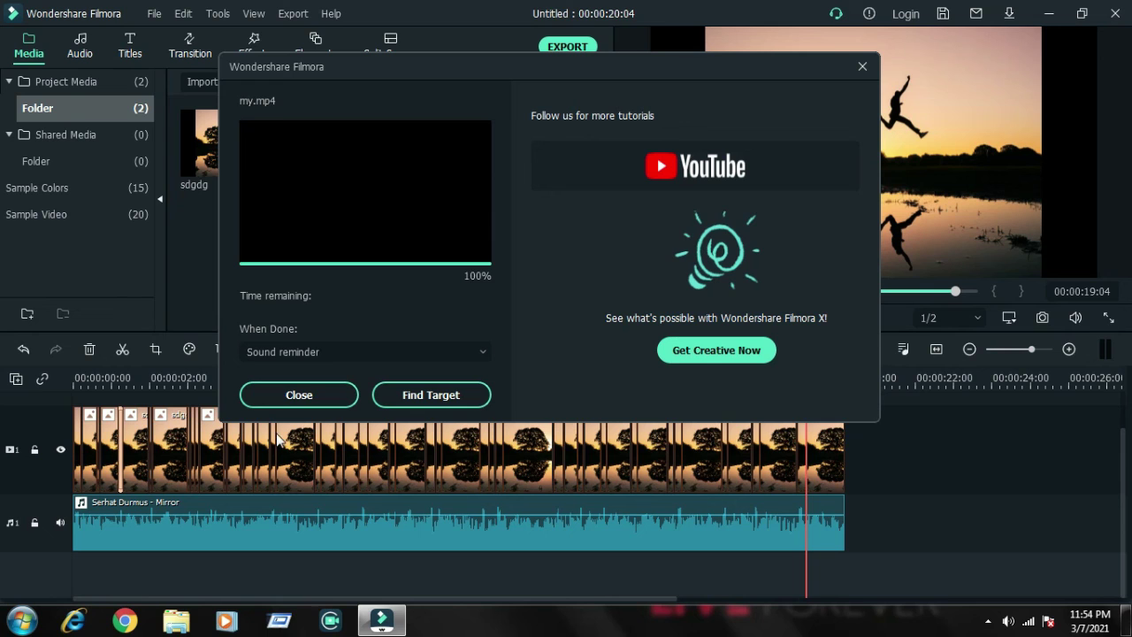
- Show the exported video in its destination folder and display the folder's files as large icons
left_click(436, 396)
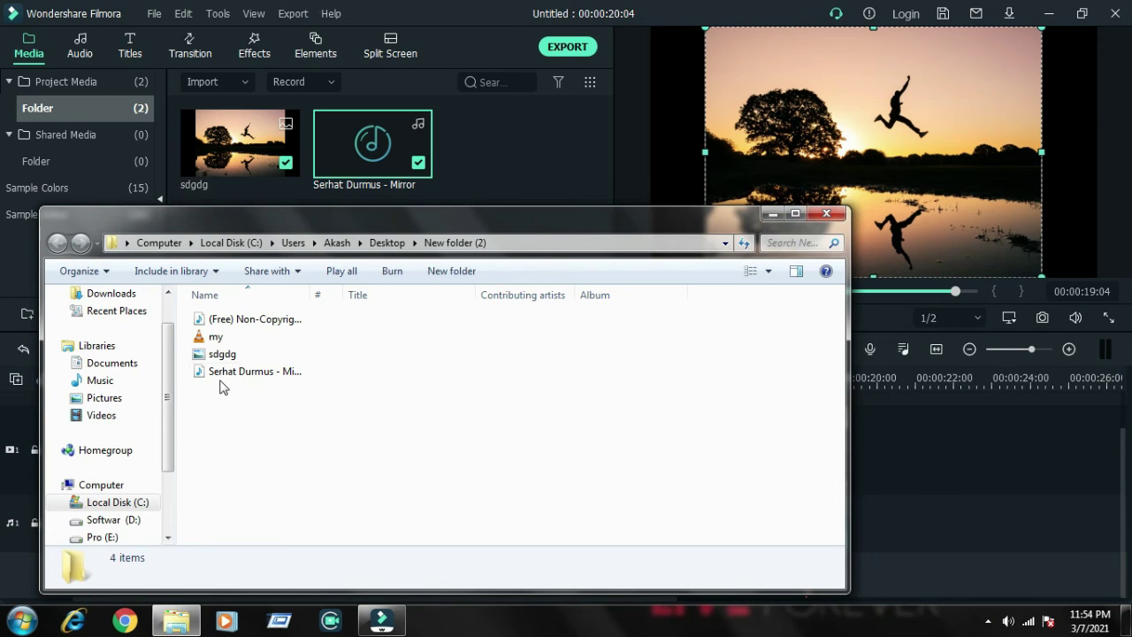
right_click(408, 453)
mouse_move(530, 226)
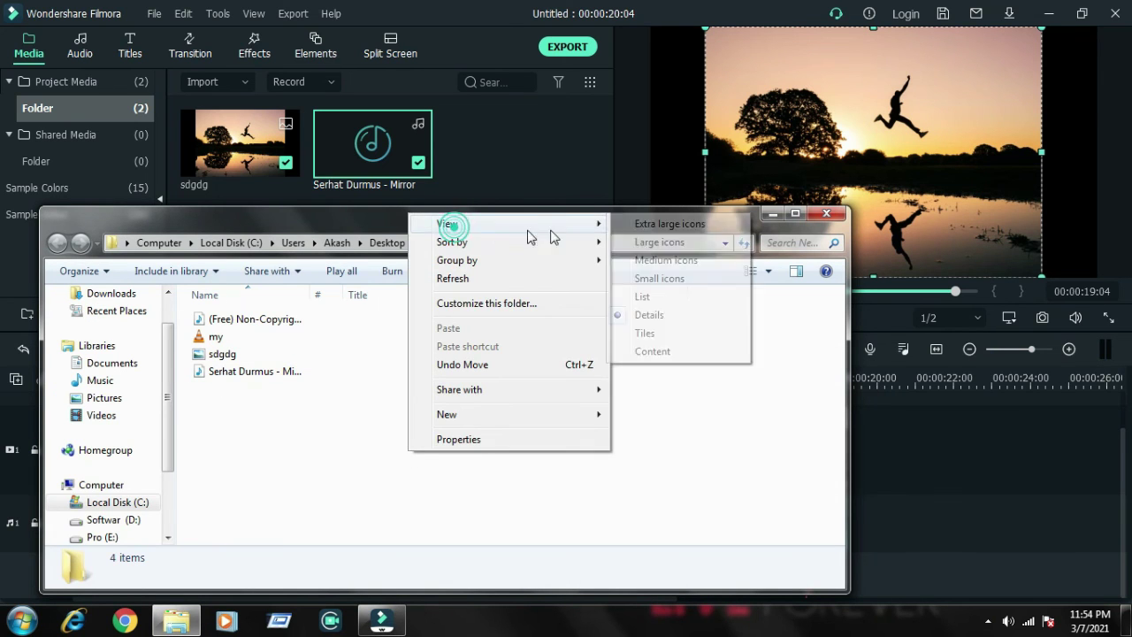
left_click(642, 243)
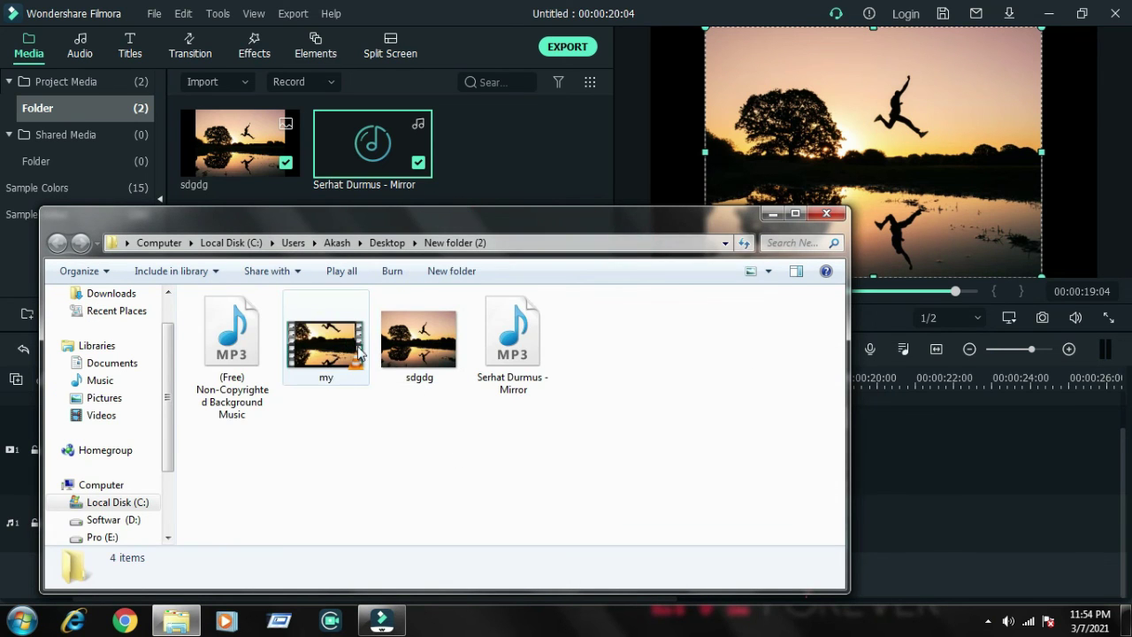